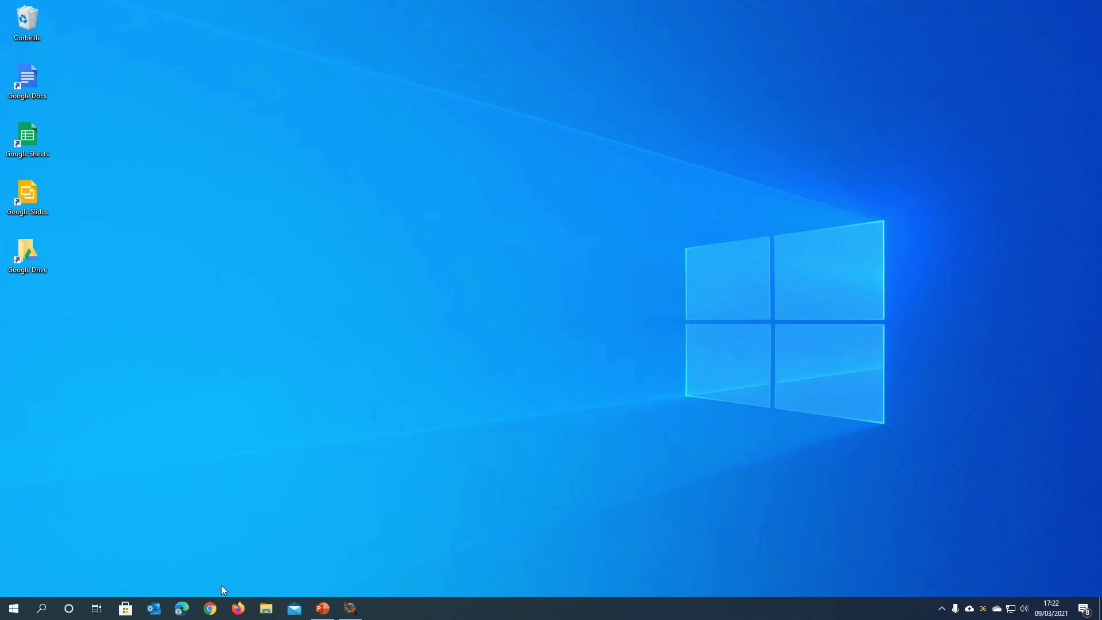
# - Launch Chrome and go to drive.google.com to load My Drive
pyautogui.click(210, 607)
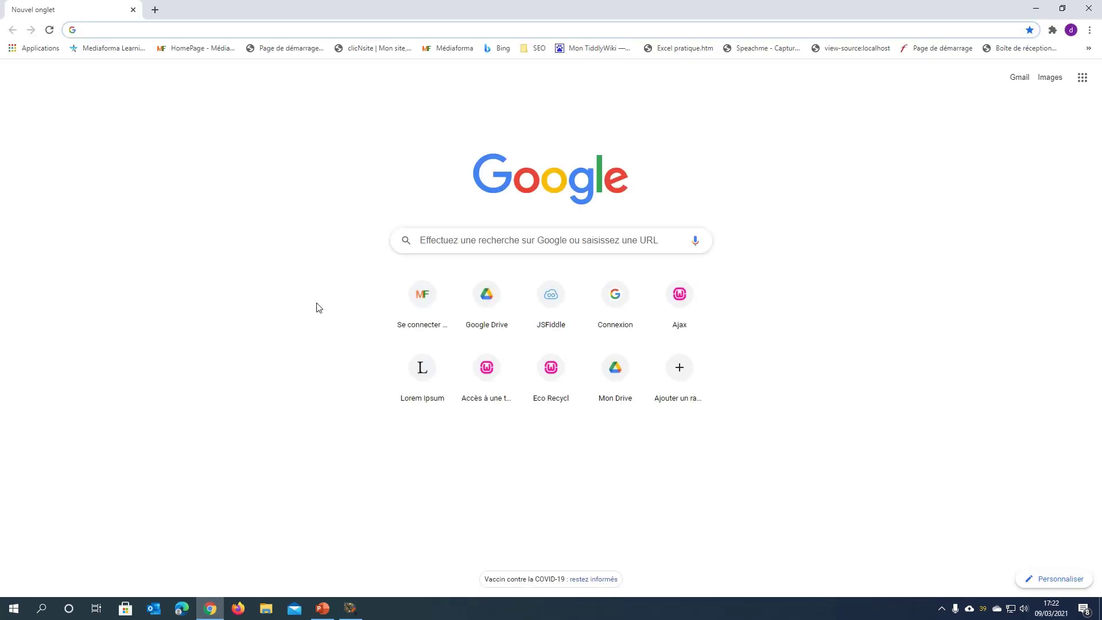
pyautogui.write('drive')
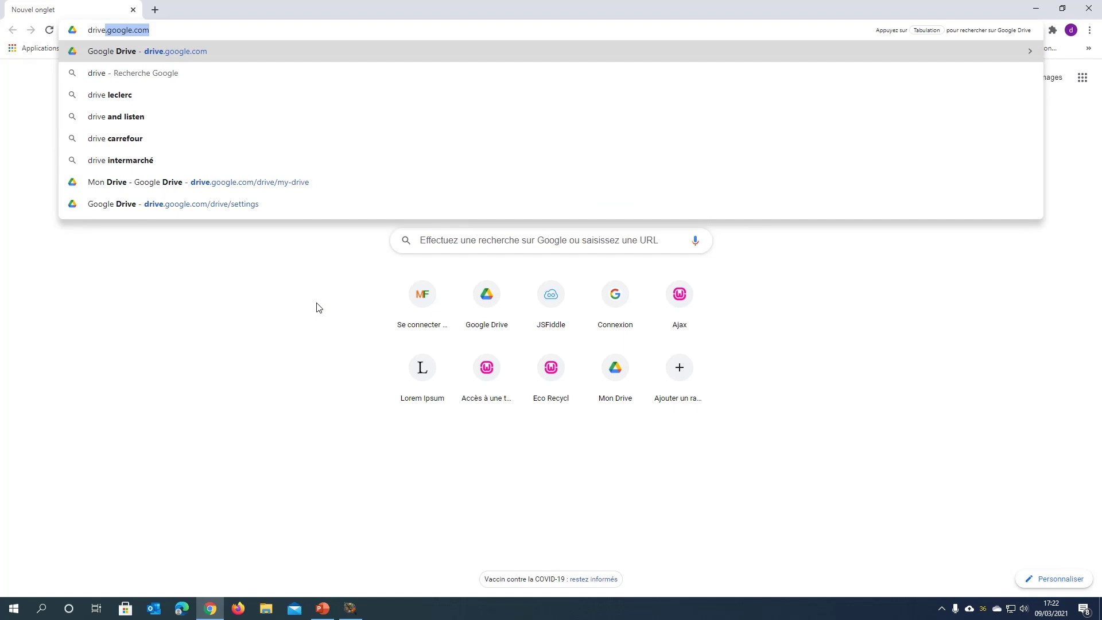
pyautogui.press('Return')
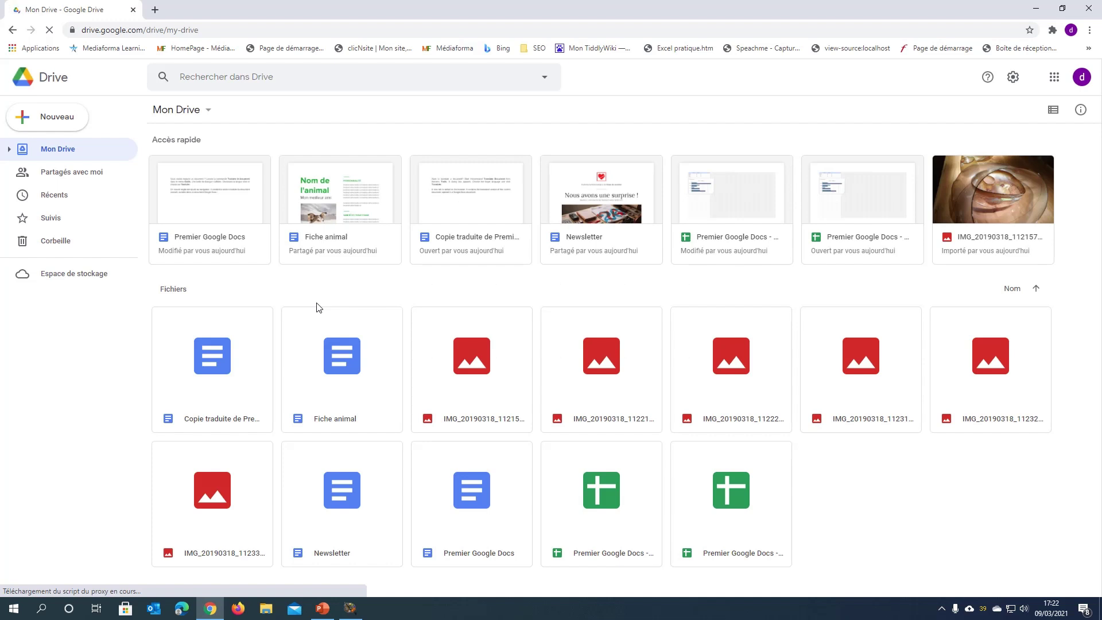
# - Create a blank Google Sheets spreadsheet from Drive's Nouveau menu
pyautogui.click(67, 120)
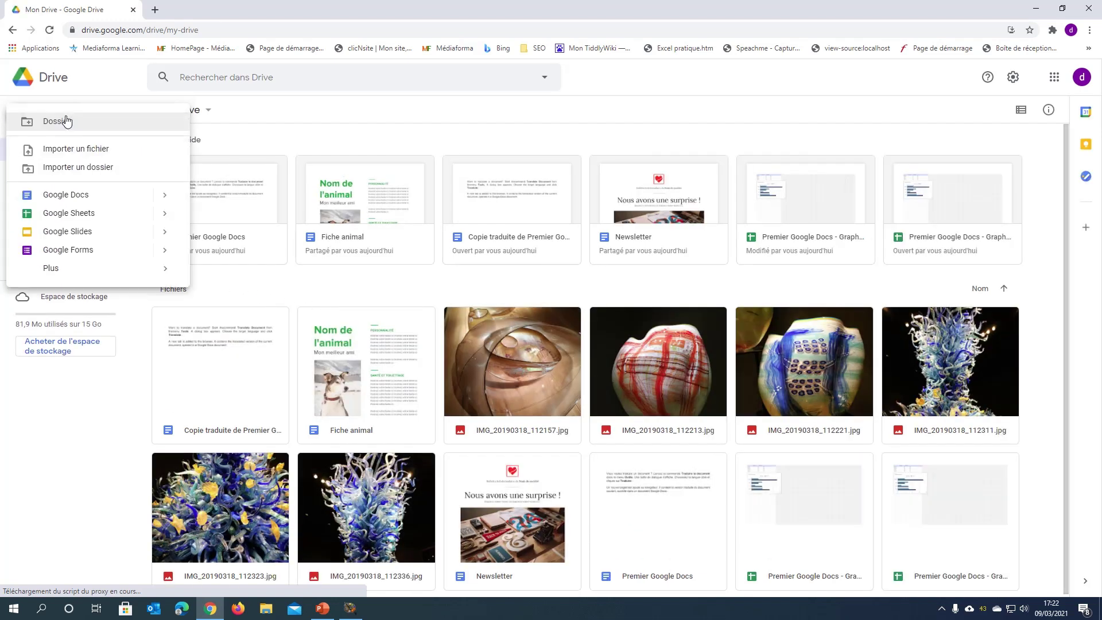
pyautogui.click(66, 215)
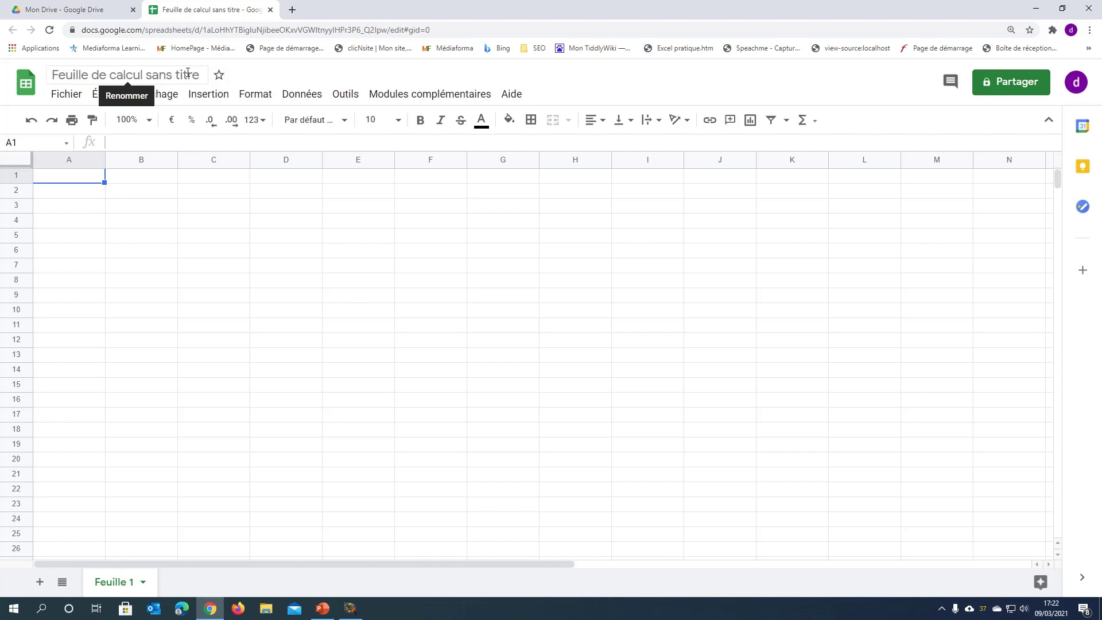
# - Set the spreadsheet title to 'Premier classeur Google Sheets'
pyautogui.click(187, 73)
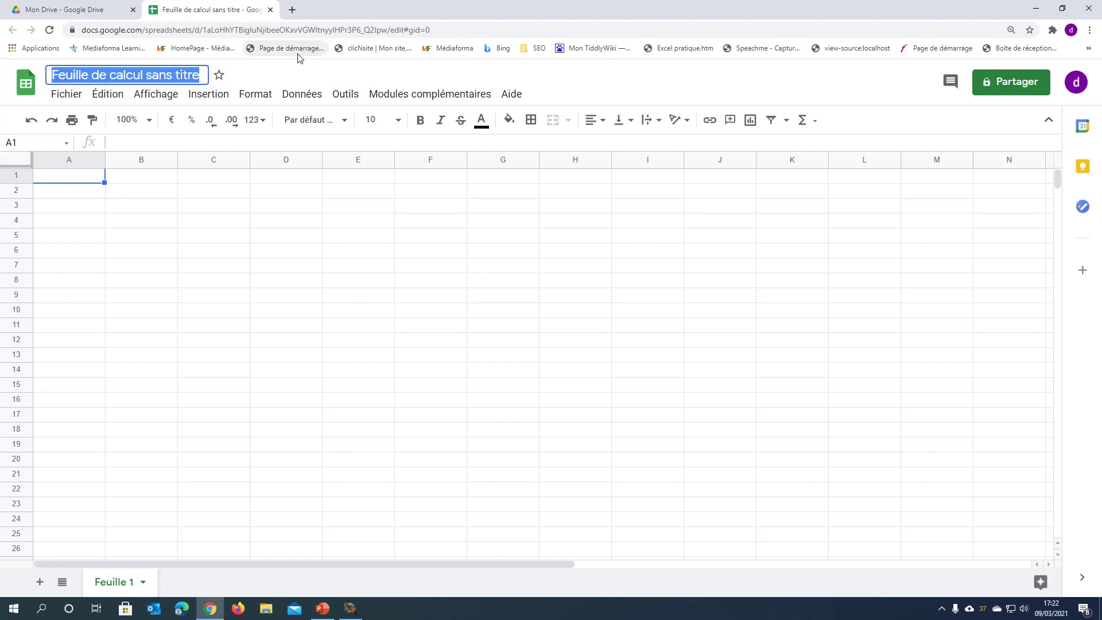
pyautogui.write('Premier clas')
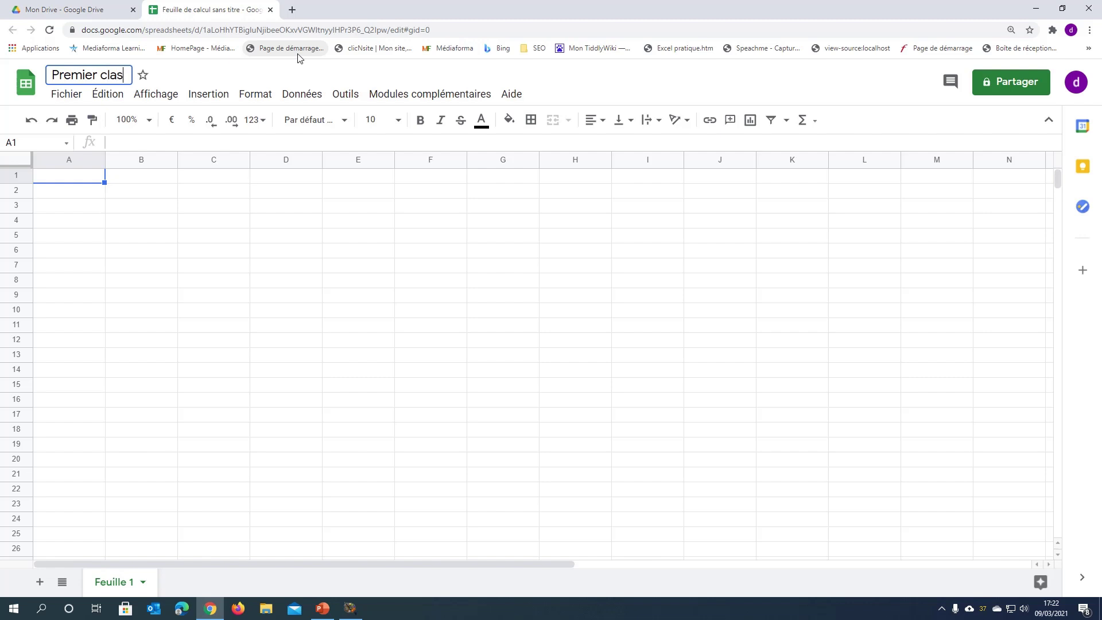
pyautogui.write('seur Google Sheets')
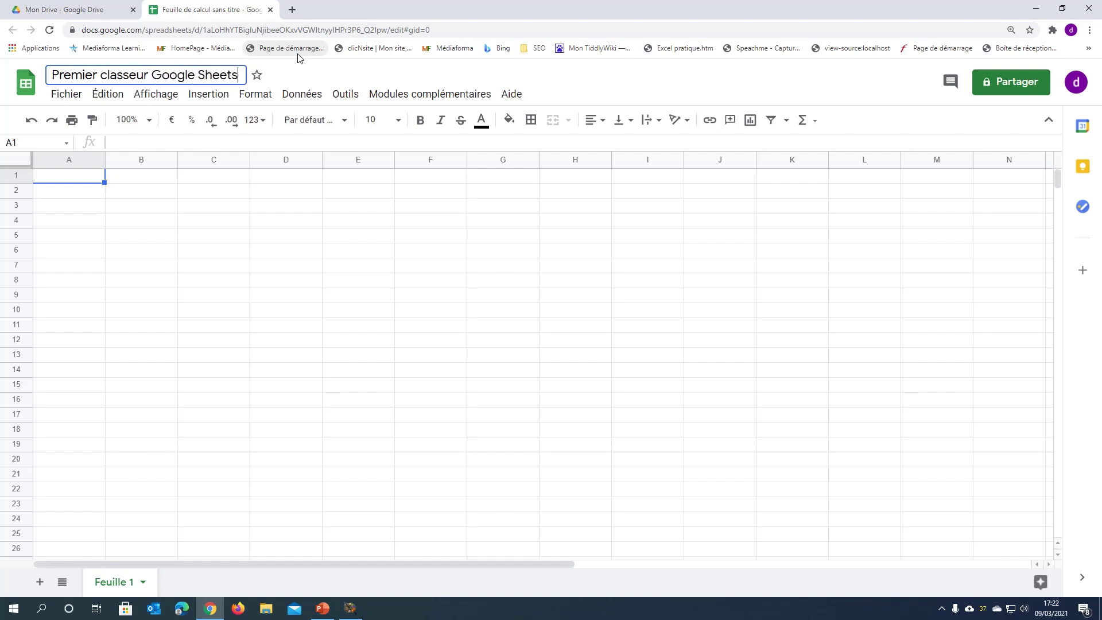
pyautogui.press('Return')
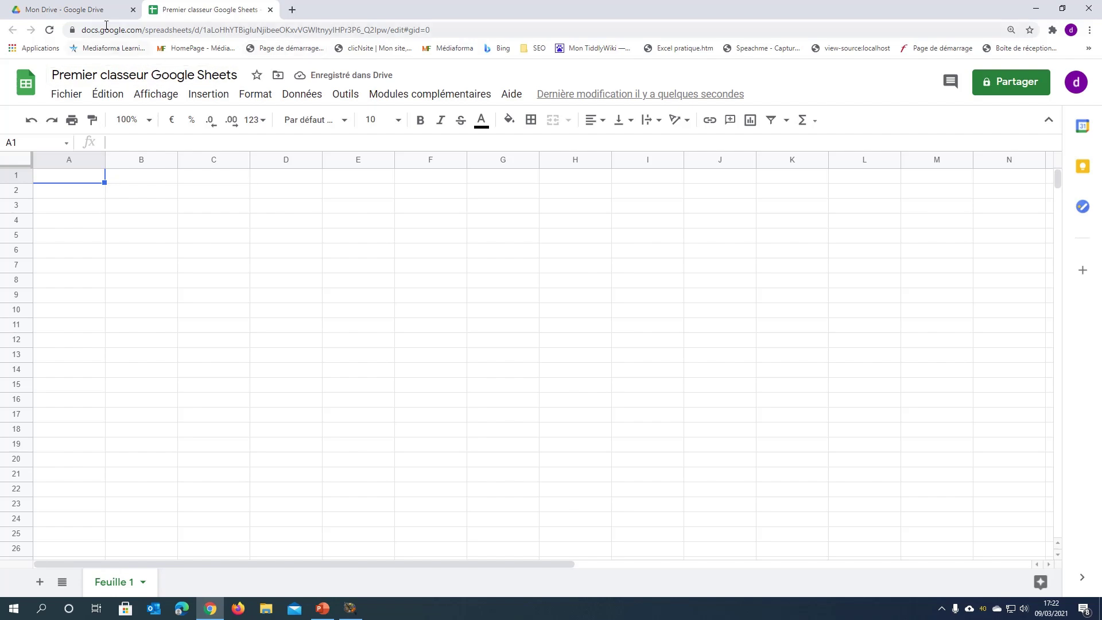
# - Back in Drive, choose Nouveau > Google Sheets > À partir d'un modèle to open the template gallery
pyautogui.click(94, 13)
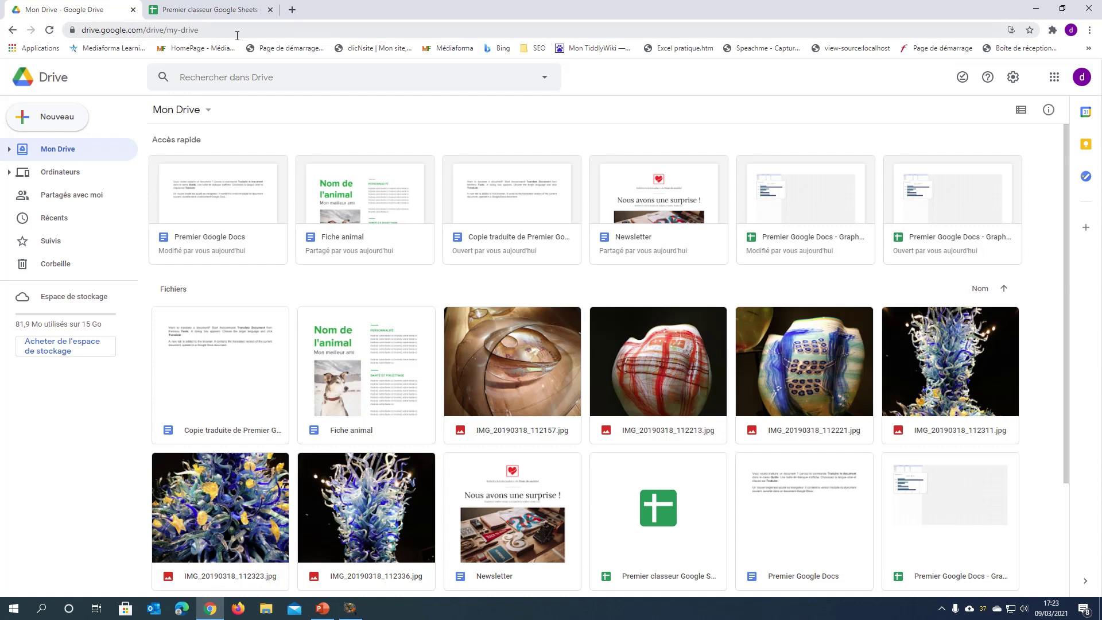
pyautogui.click(63, 119)
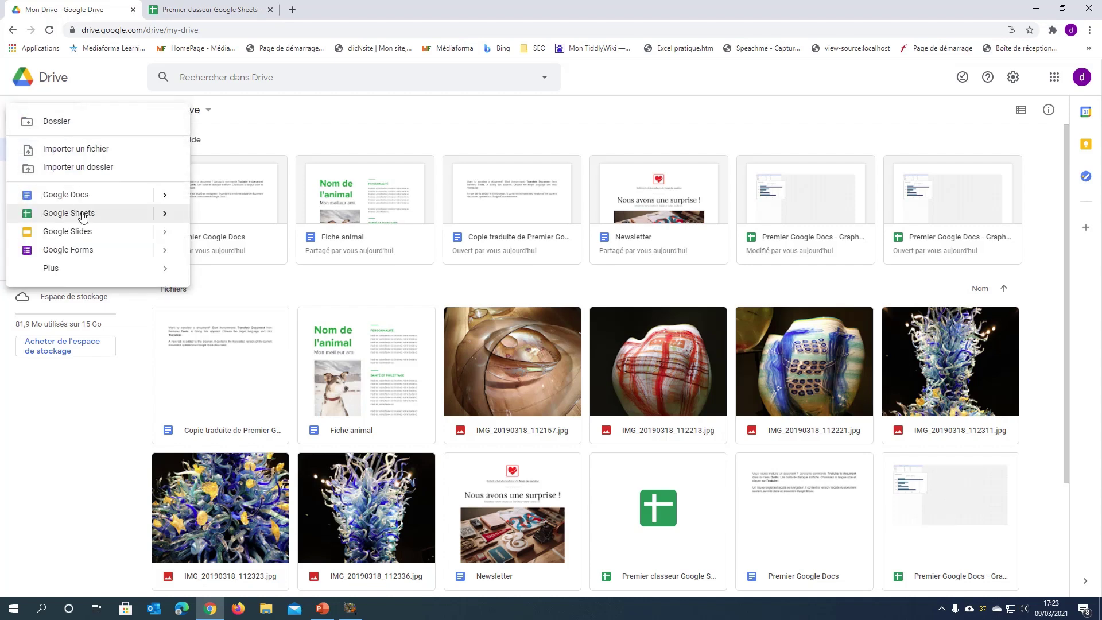
pyautogui.moveTo(164, 216)
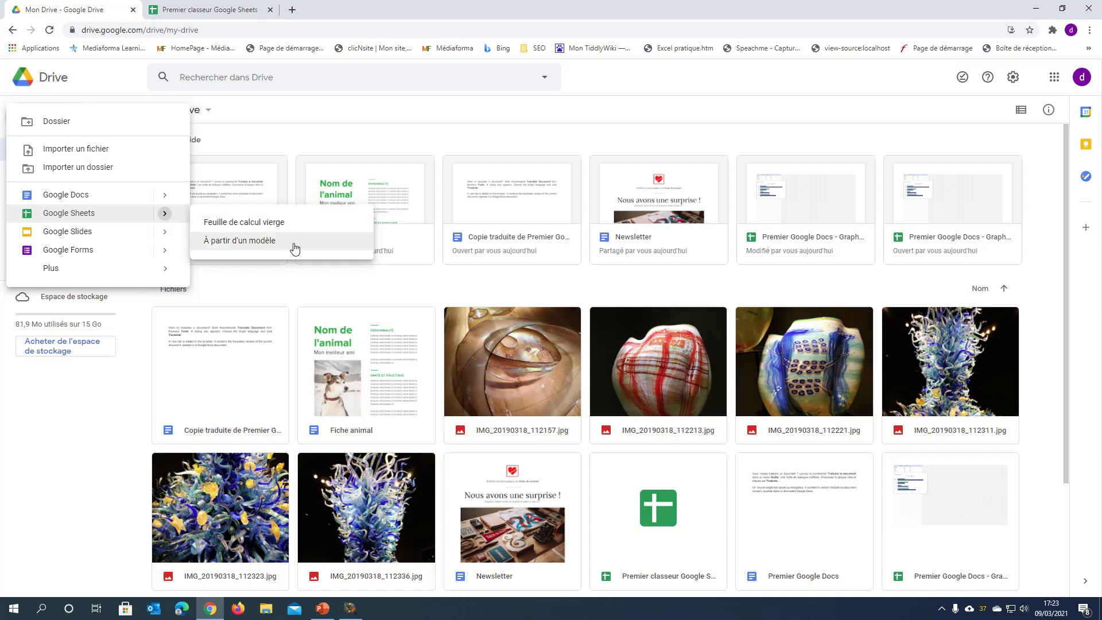
pyautogui.click(294, 248)
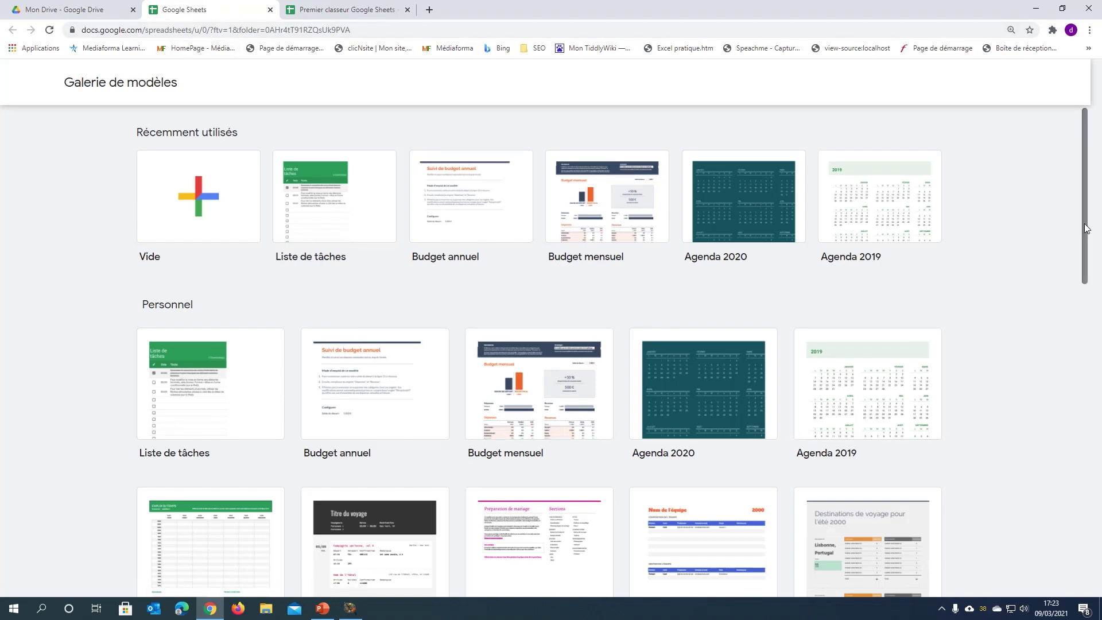
# - Open the Calendrier relatif au marketing événementiel template, browse through it, and minimize Chrome
pyautogui.moveTo(1084, 230); pyautogui.dragTo(1094, 478)
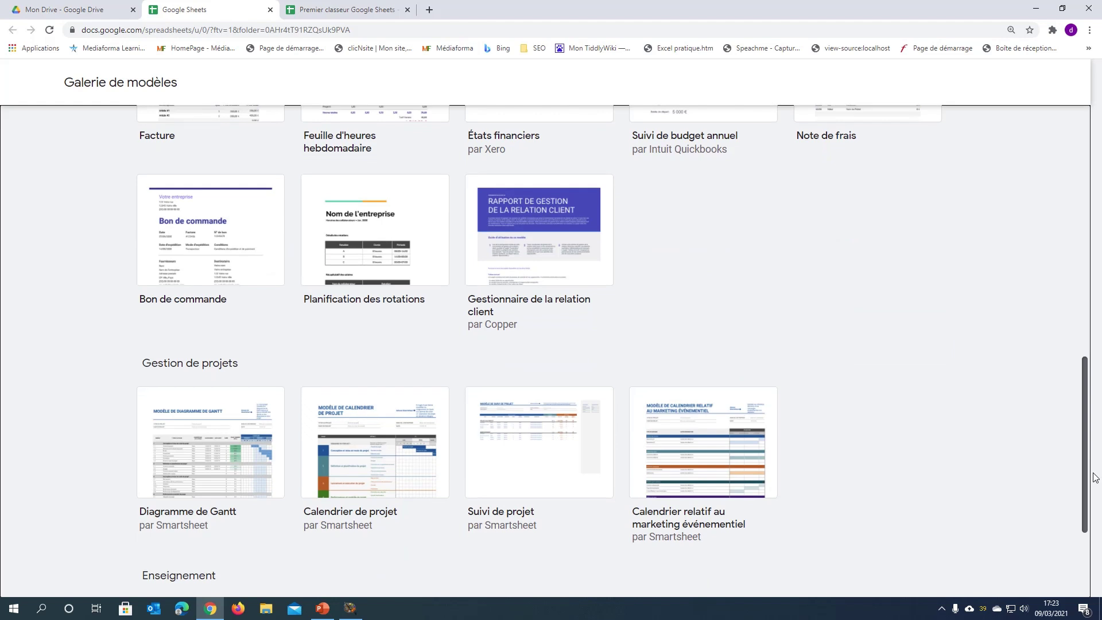
pyautogui.click(717, 451)
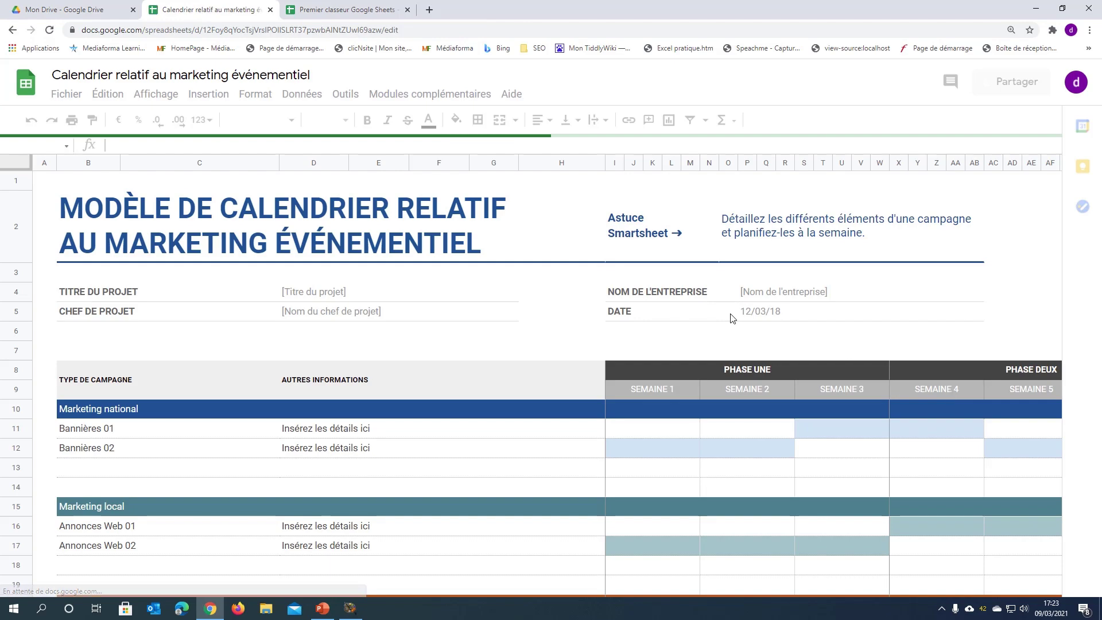
pyautogui.scroll(-12, 548, 220)
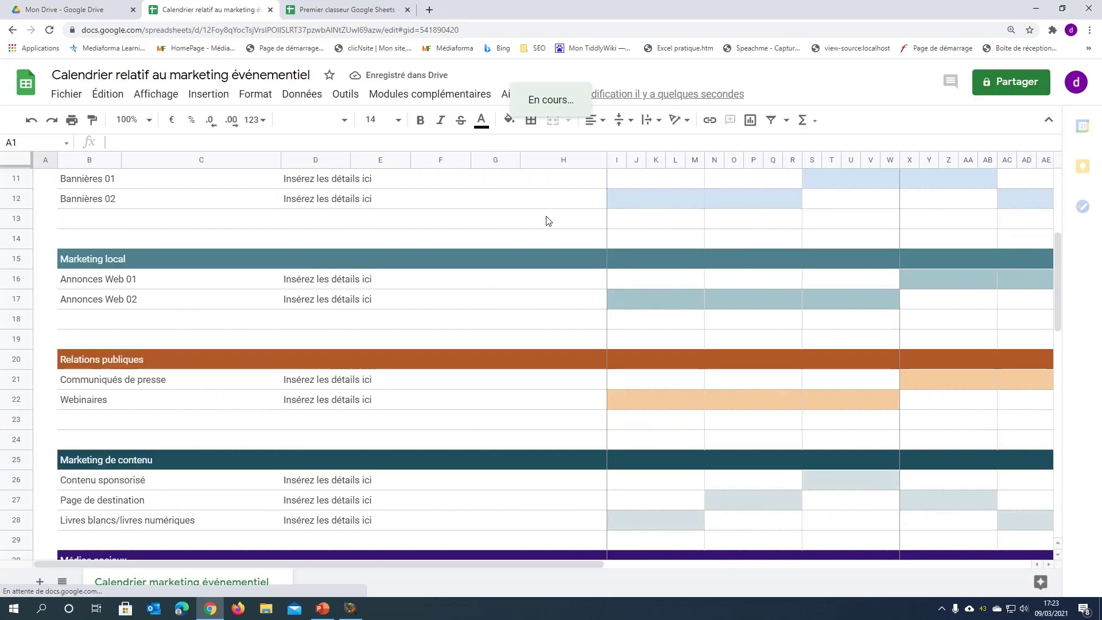
pyautogui.scroll(-2, 548, 220)
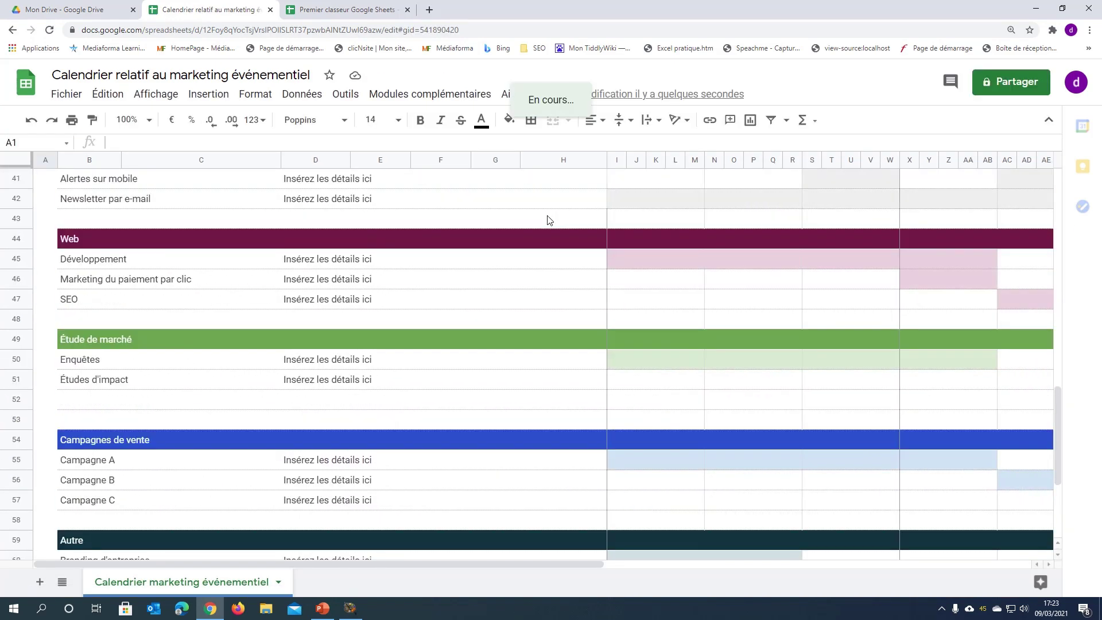
pyautogui.scroll(13, 549, 217)
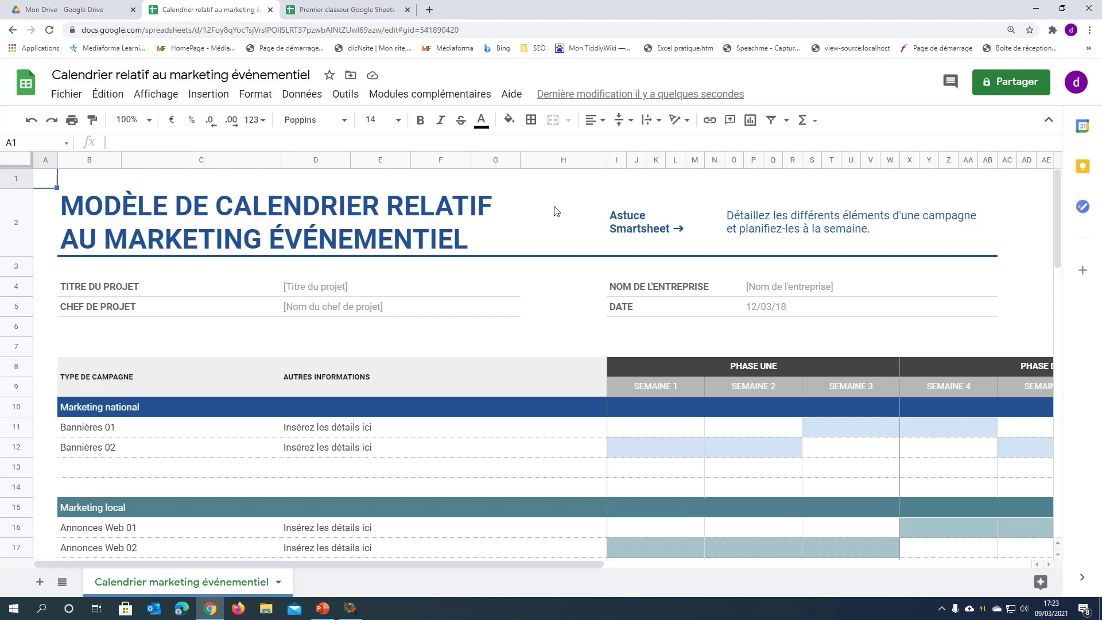
pyautogui.click(1037, 8)
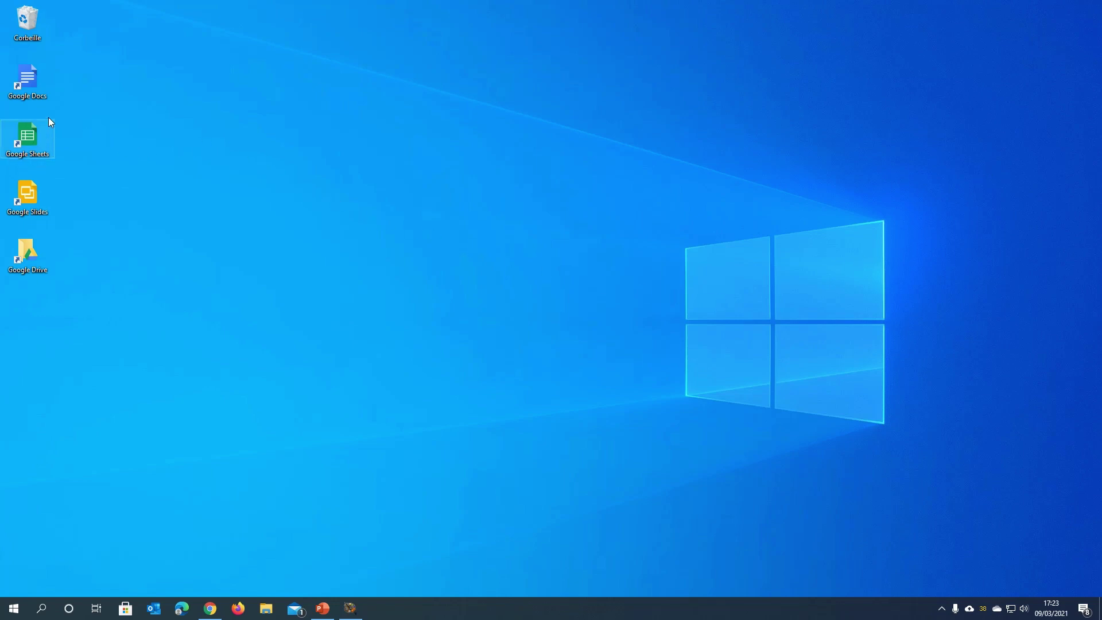
# - Launch Google Sheets in Firefox from its desktop shortcut
pyautogui.doubleClick(24, 146)
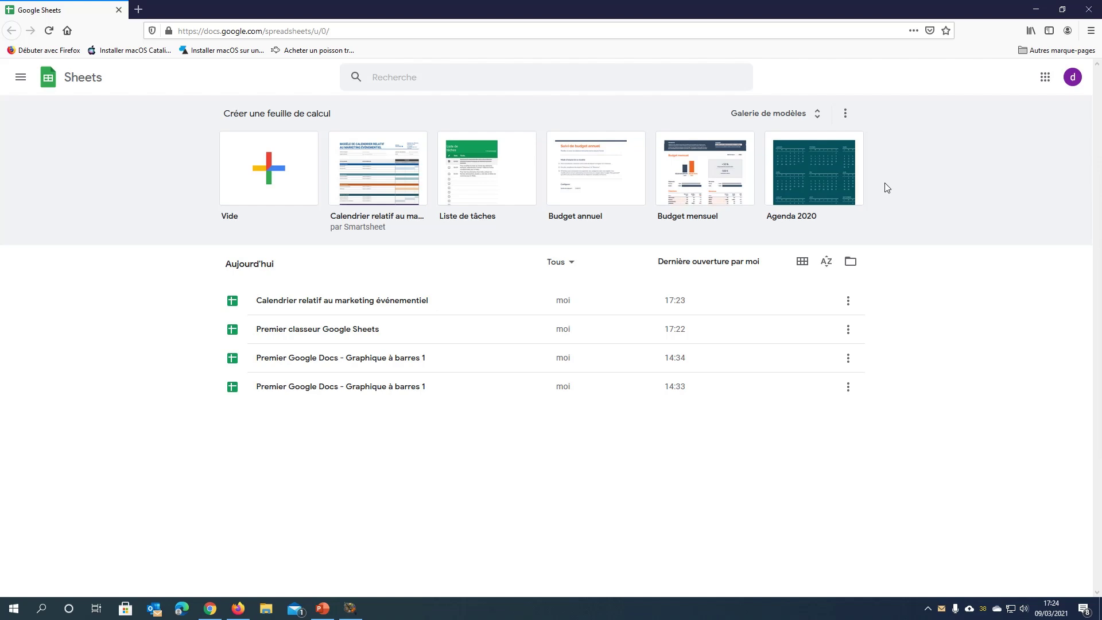
# - Browse the full Galerie de modèles and start a blank untitled spreadsheet
pyautogui.click(785, 116)
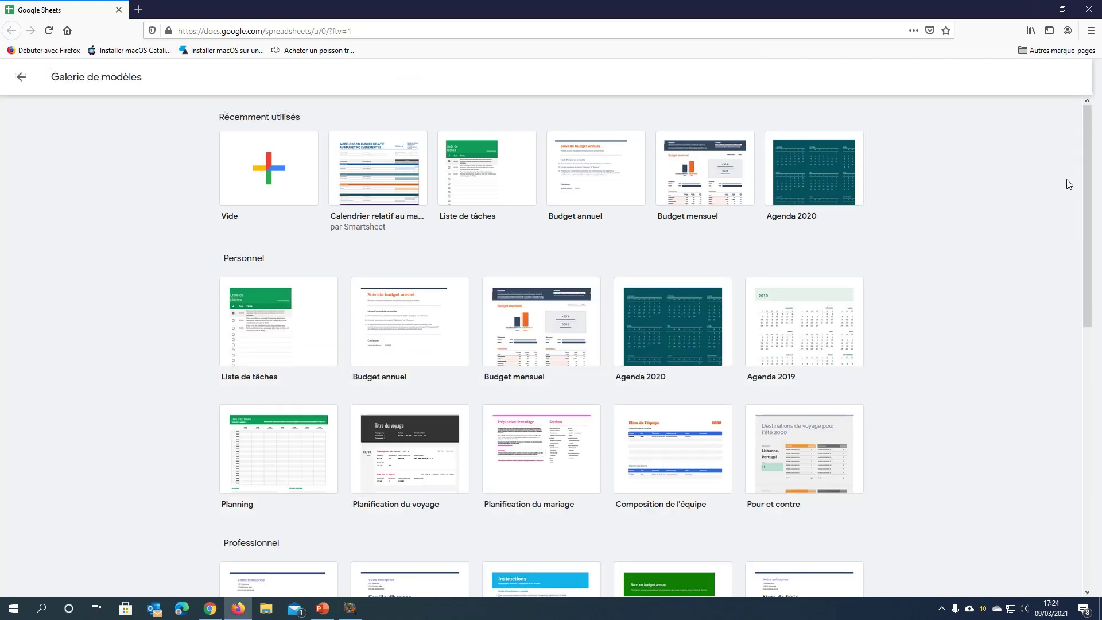
pyautogui.moveTo(1084, 175); pyautogui.dragTo(1085, 351)
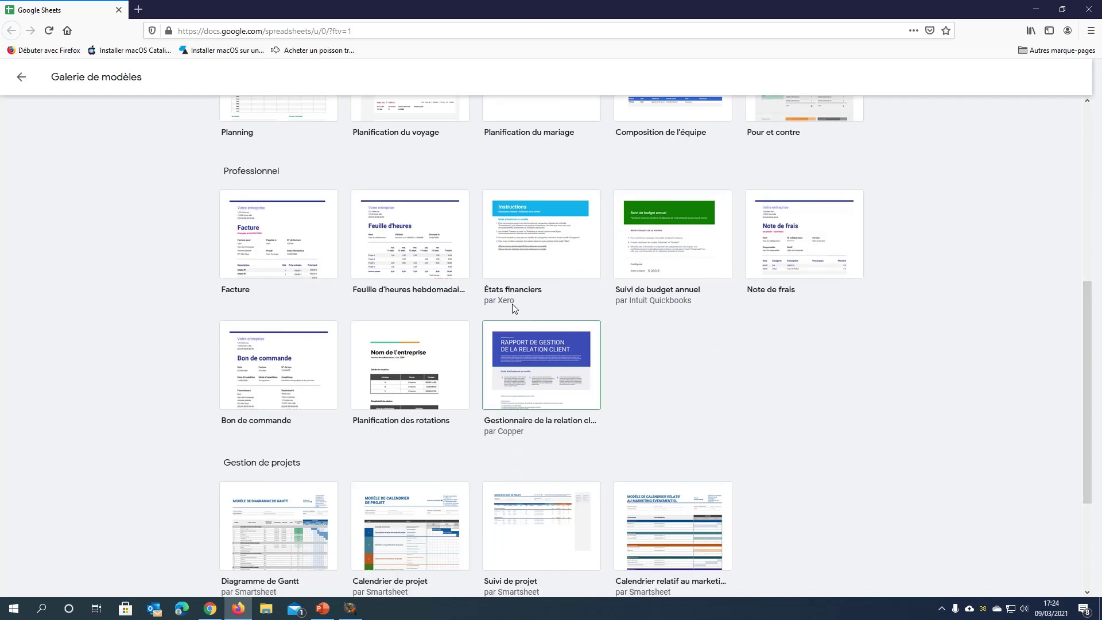
pyautogui.click(424, 243)
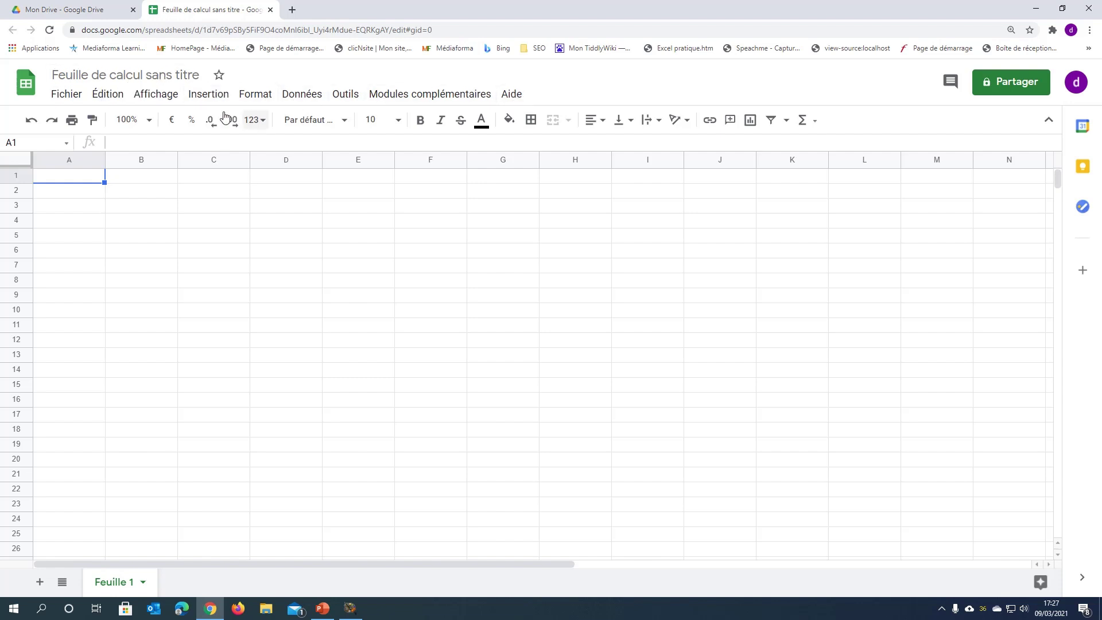
pyautogui.click(69, 94)
pyautogui.moveTo(118, 97)
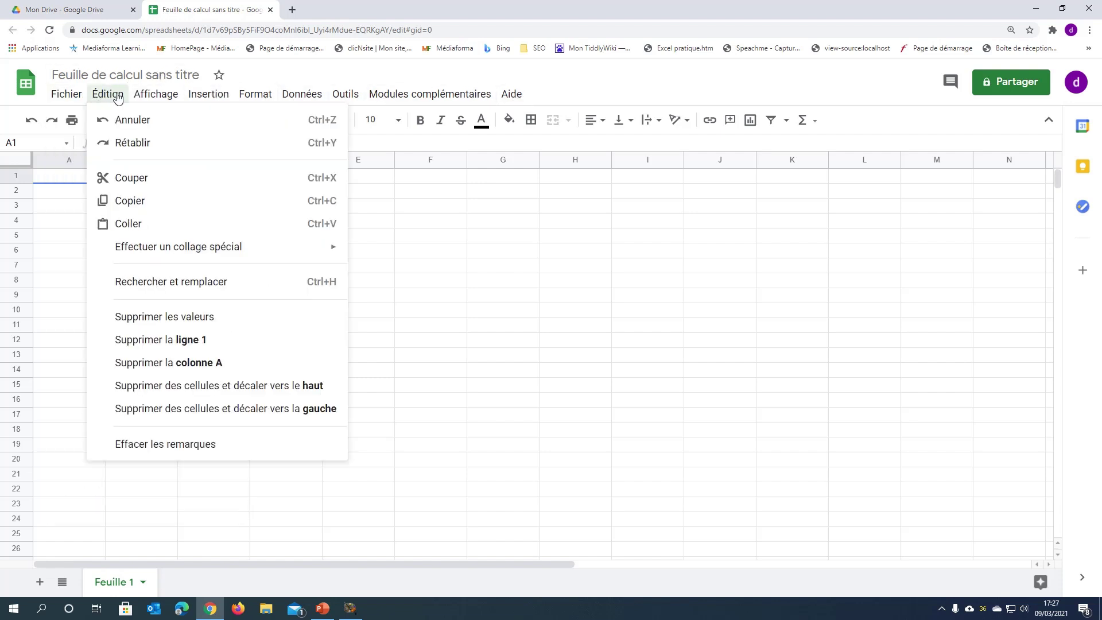
pyautogui.click(251, 98)
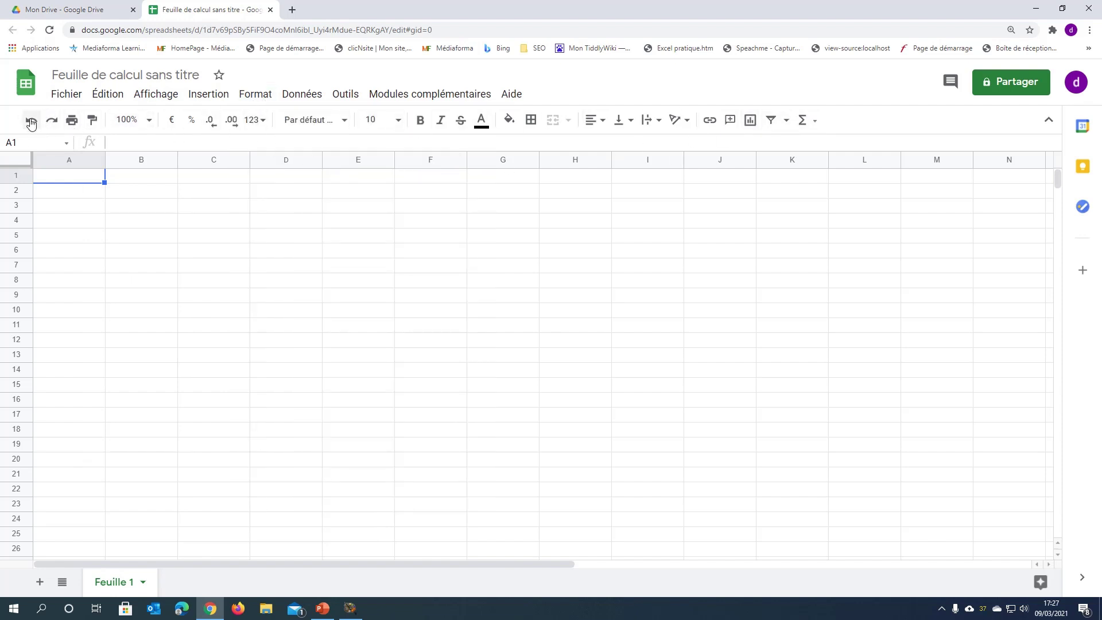
pyautogui.click(151, 144)
pyautogui.write('12345')
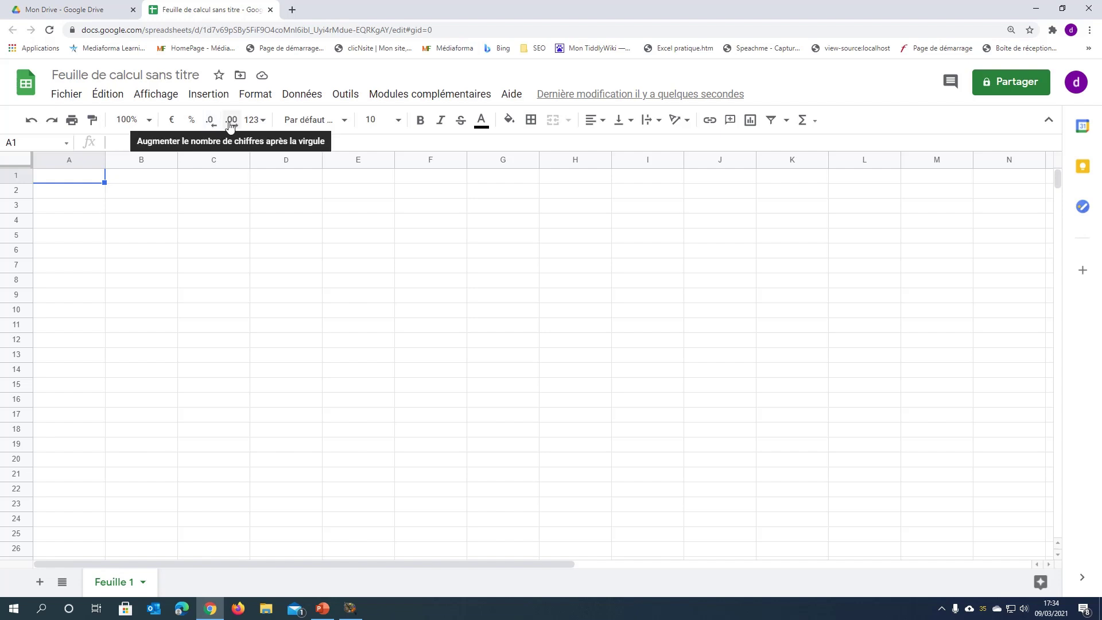
pyautogui.click(255, 122)
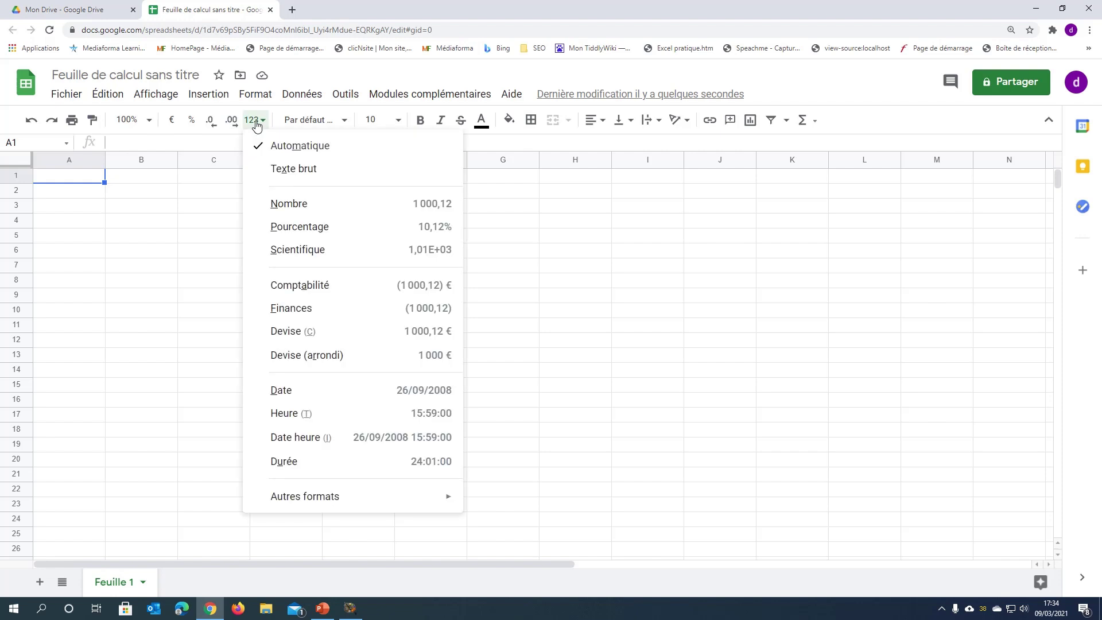
pyautogui.click(256, 123)
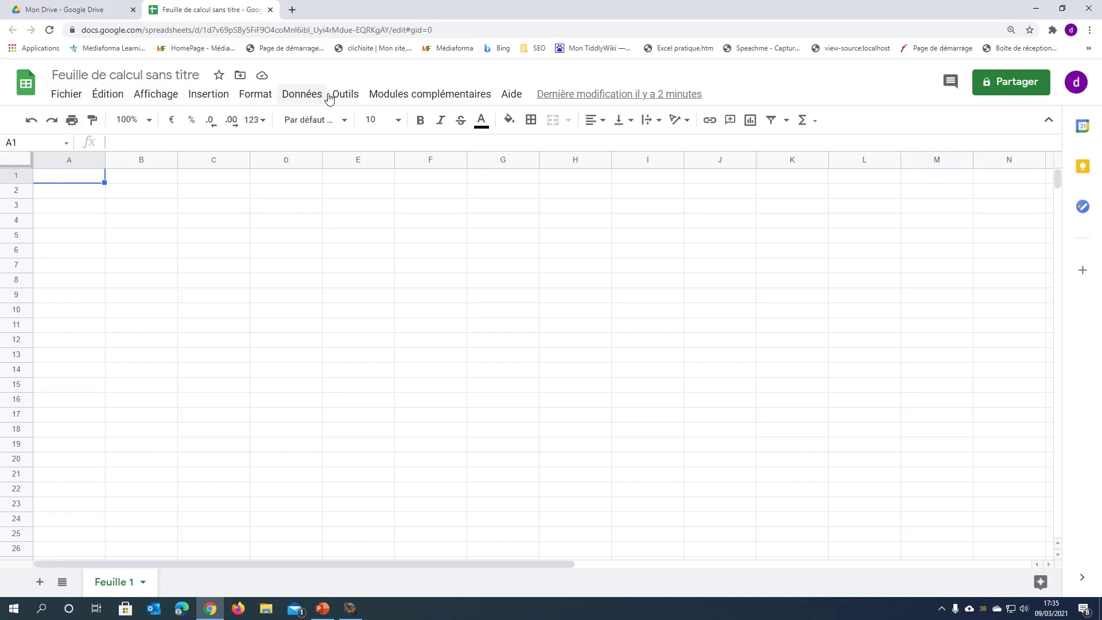
pyautogui.click(74, 101)
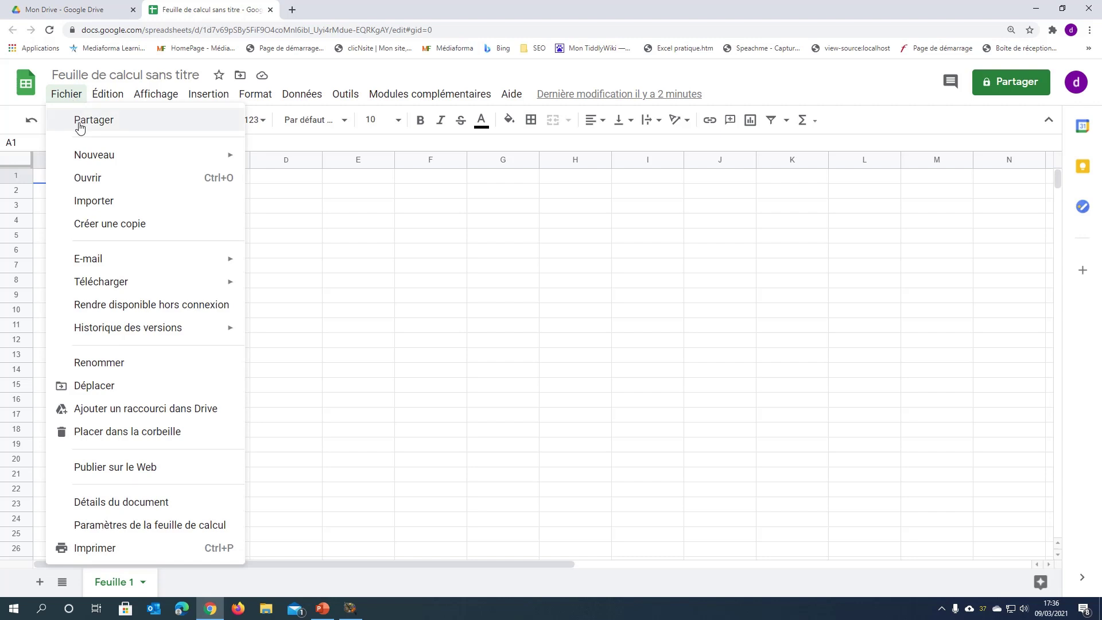
pyautogui.moveTo(85, 156)
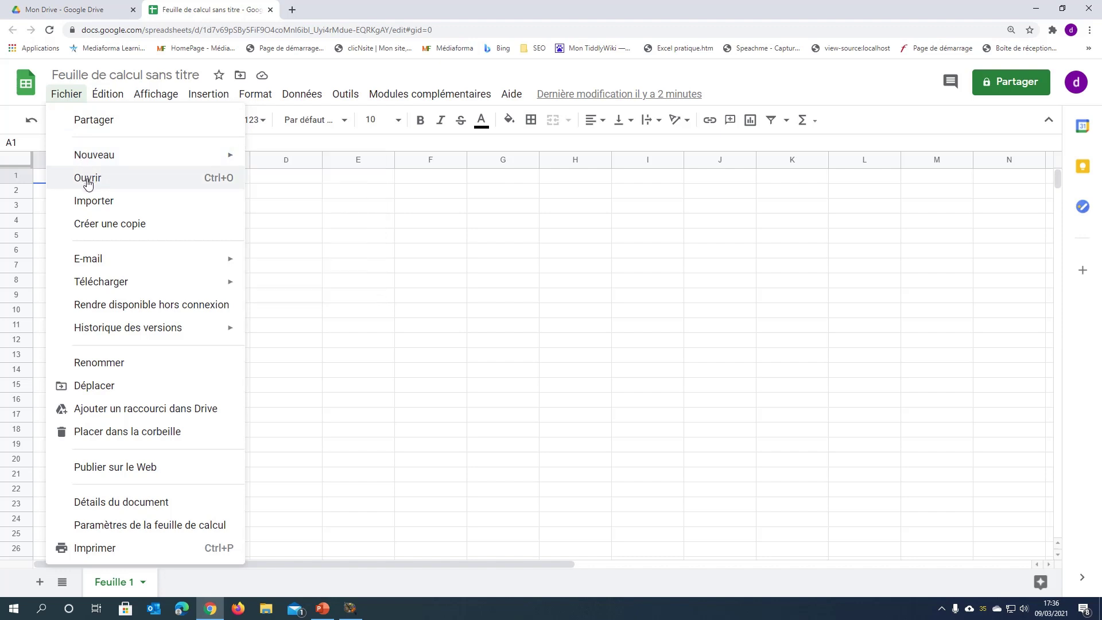
pyautogui.moveTo(107, 265)
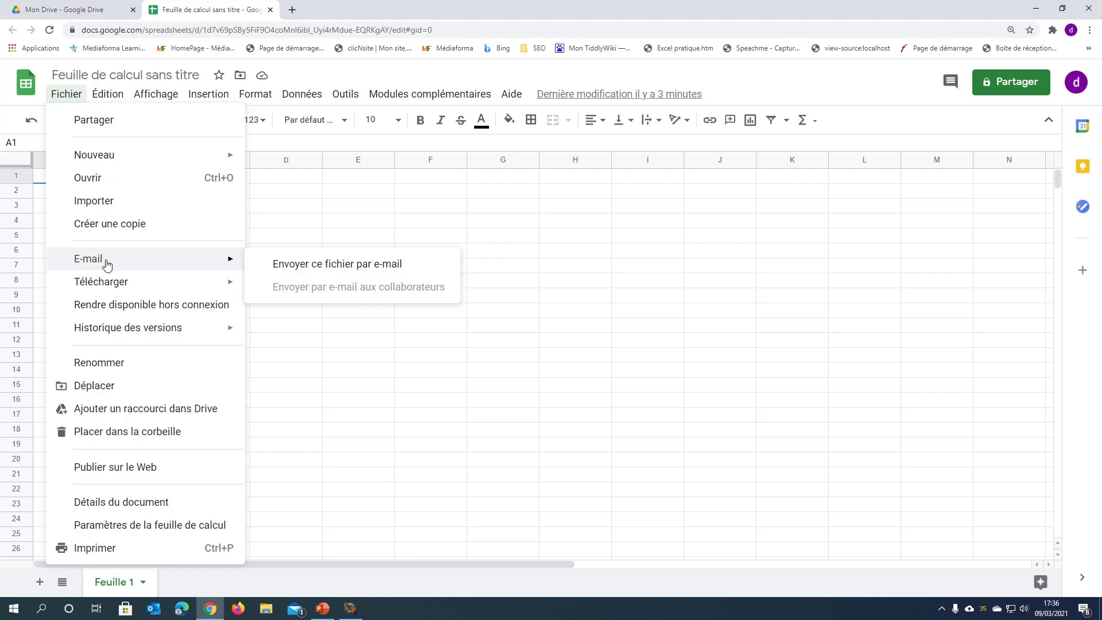
pyautogui.moveTo(136, 294)
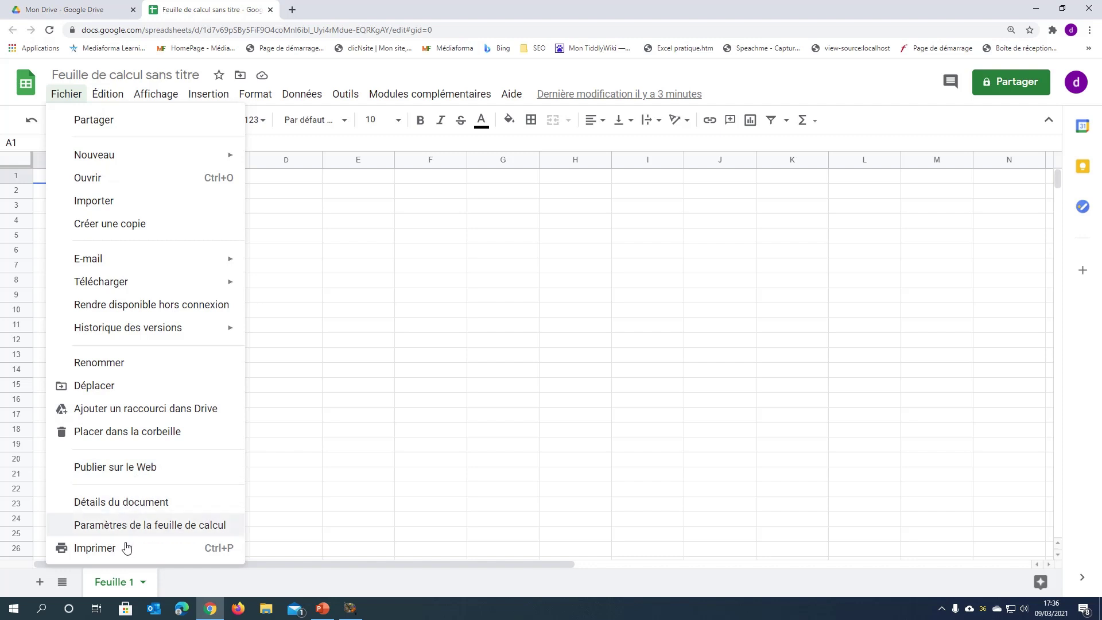
pyautogui.press('Escape')
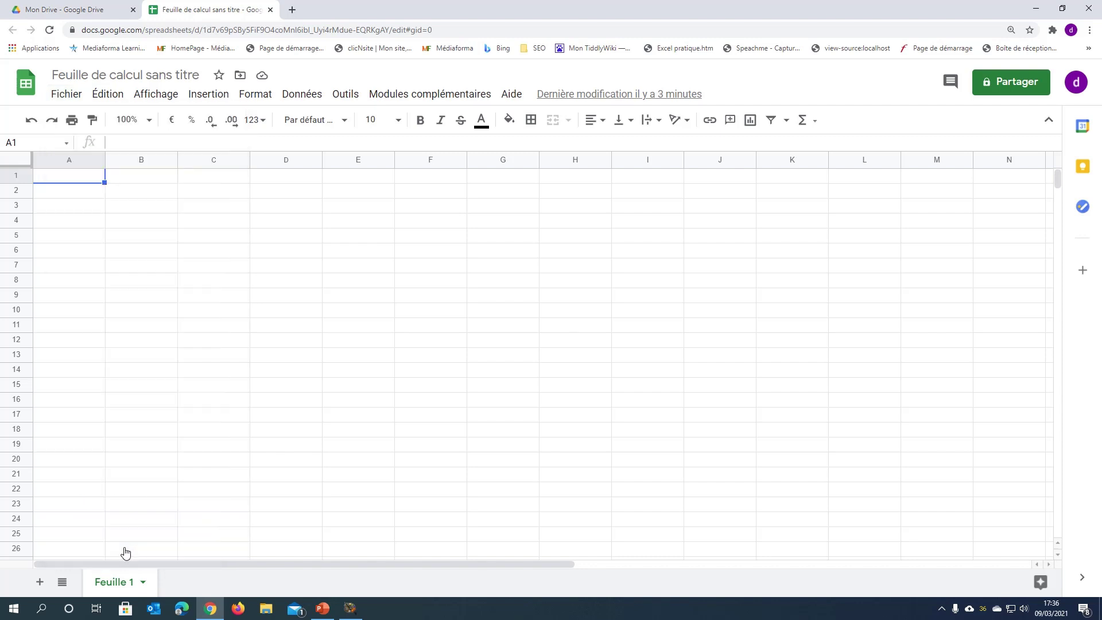
pyautogui.click(107, 96)
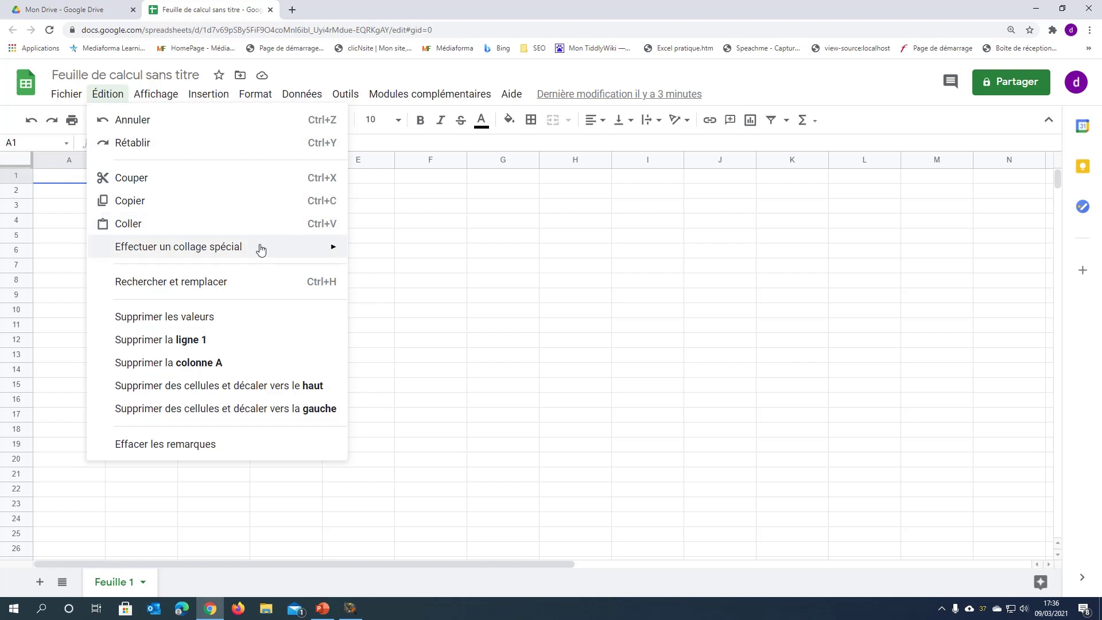
pyautogui.moveTo(259, 249)
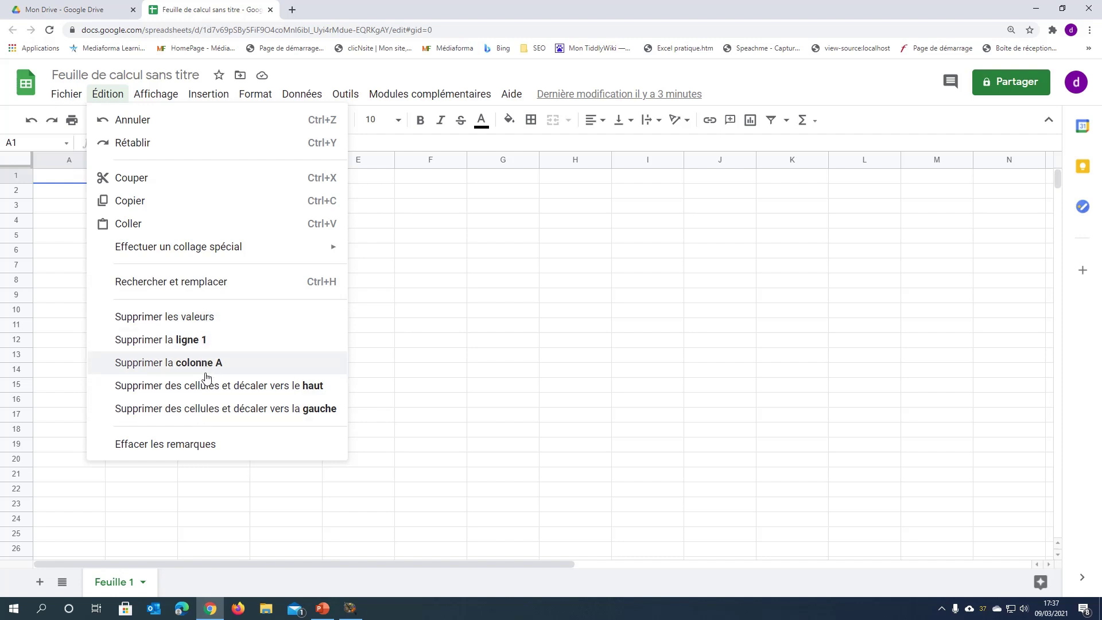
pyautogui.press('Escape')
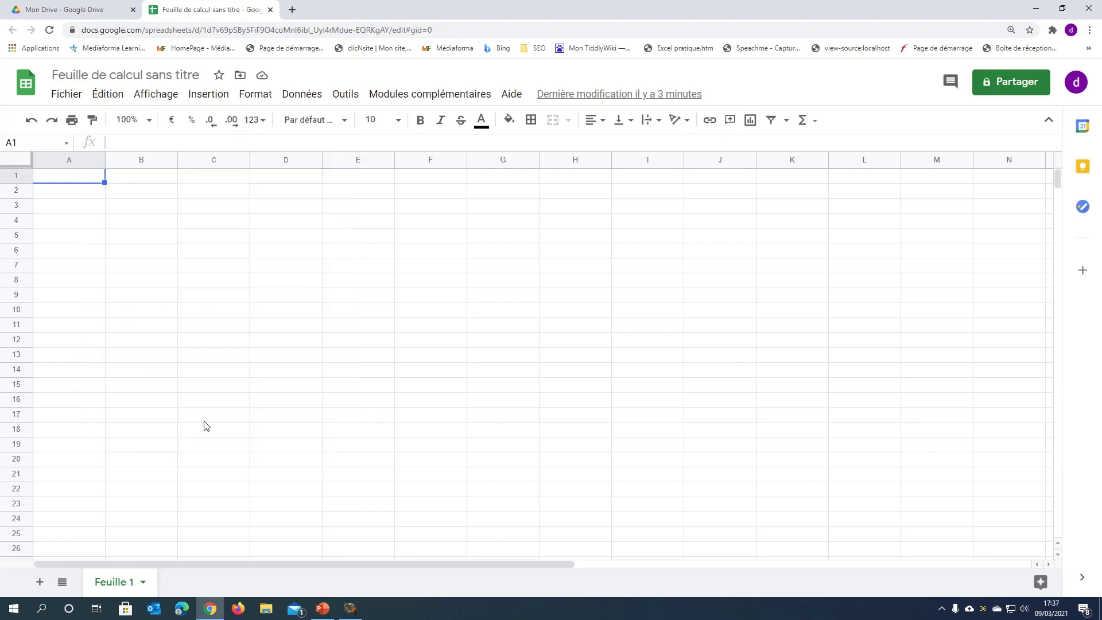
pyautogui.click(170, 96)
pyautogui.moveTo(171, 132)
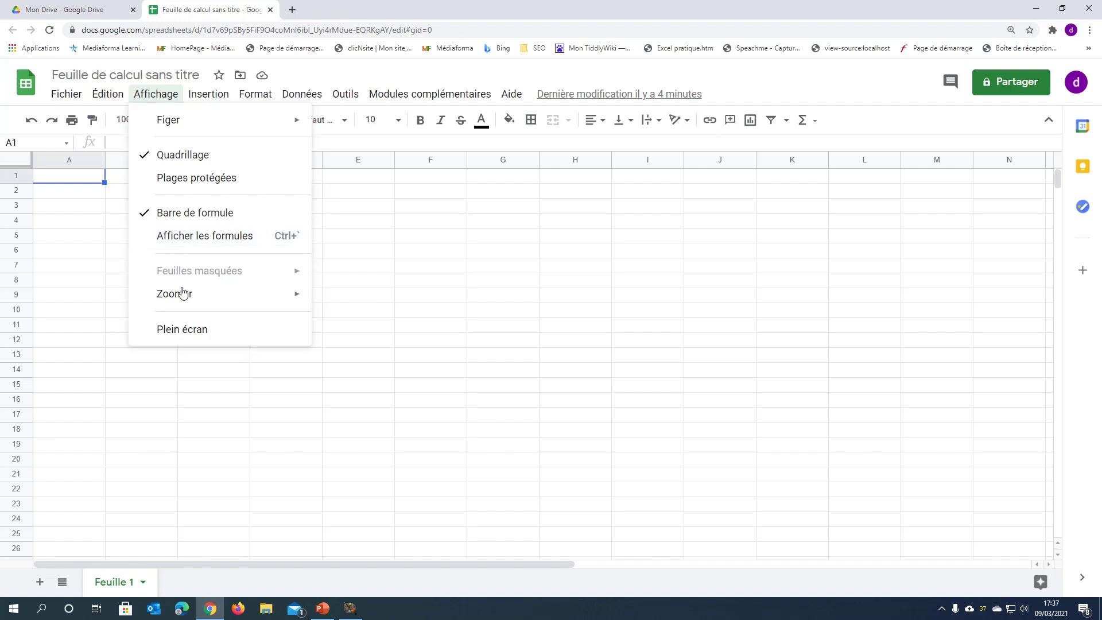
pyautogui.moveTo(183, 302)
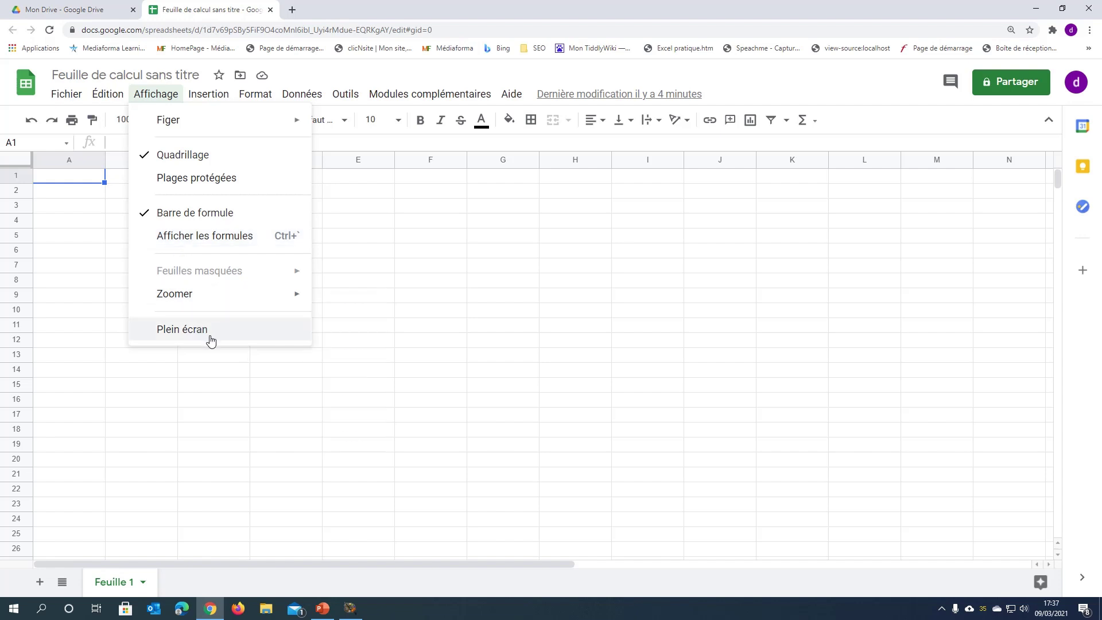
pyautogui.click(210, 101)
pyautogui.click(210, 101)
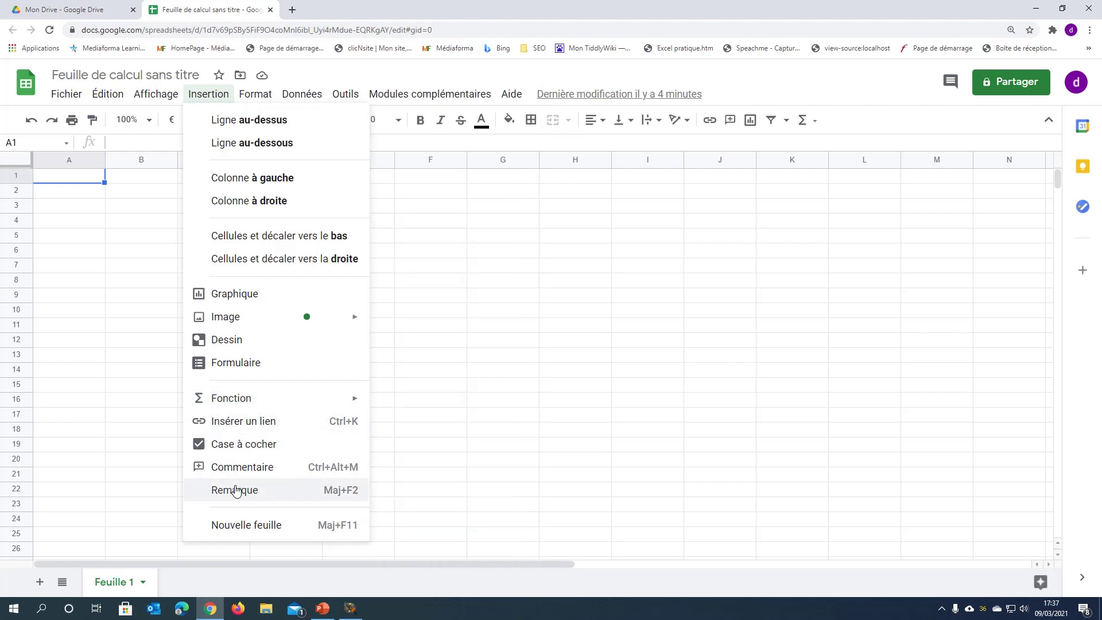
pyautogui.press('Escape')
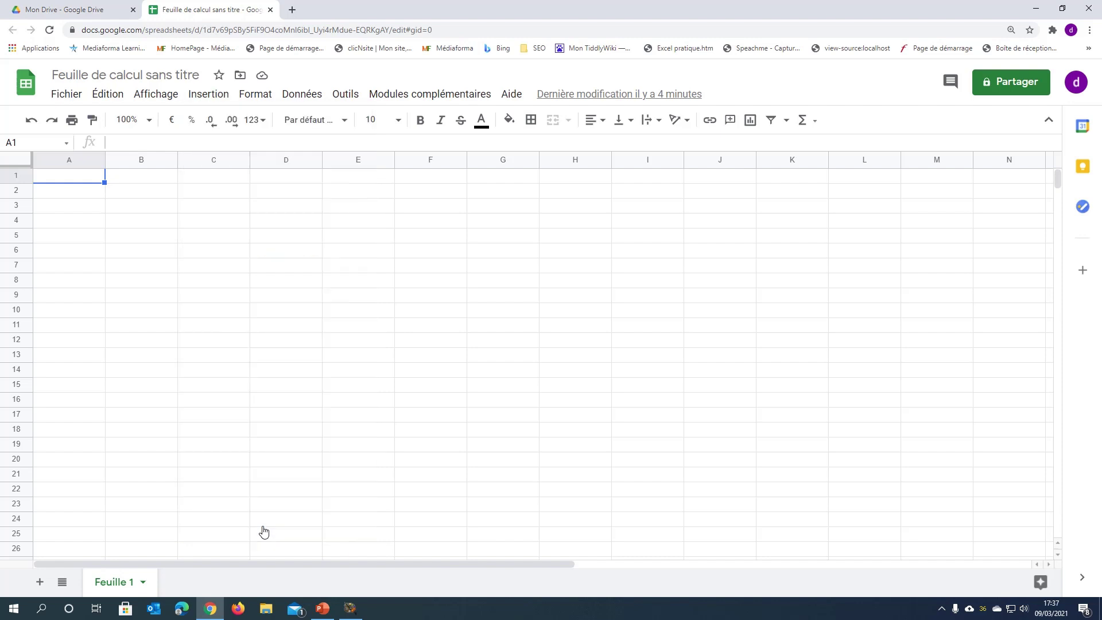
pyautogui.click(256, 99)
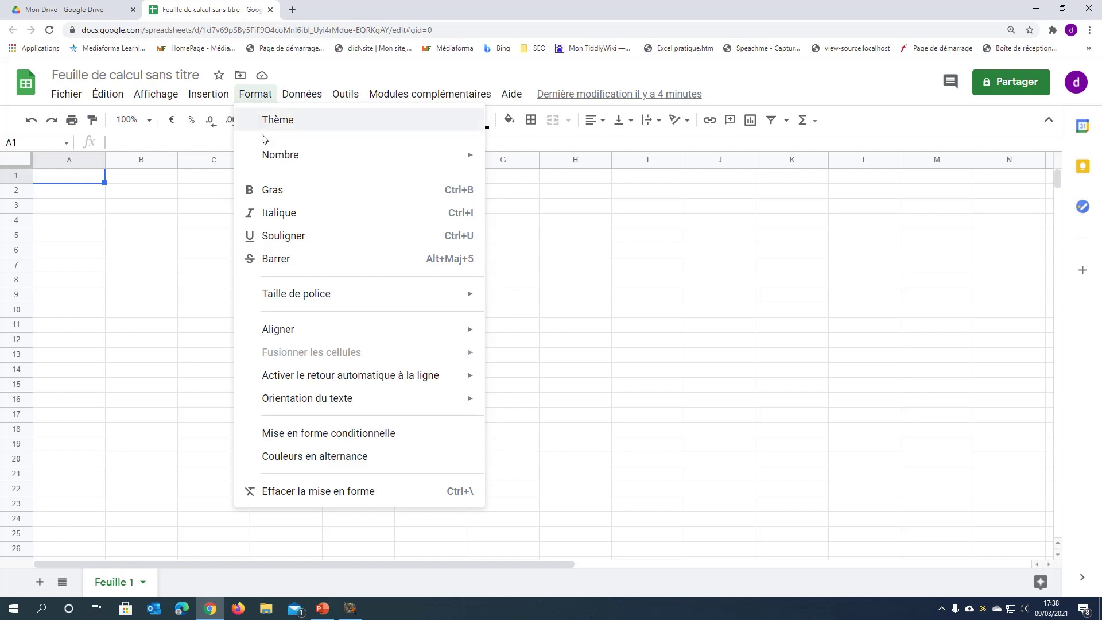
pyautogui.moveTo(265, 152)
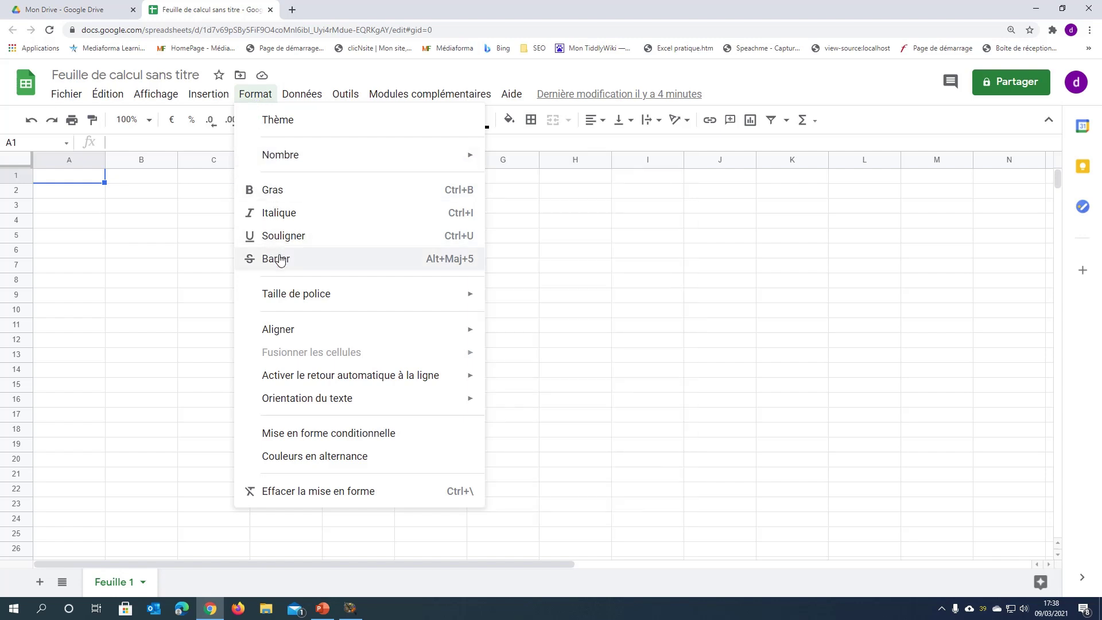
pyautogui.moveTo(288, 293)
pyautogui.moveTo(295, 329)
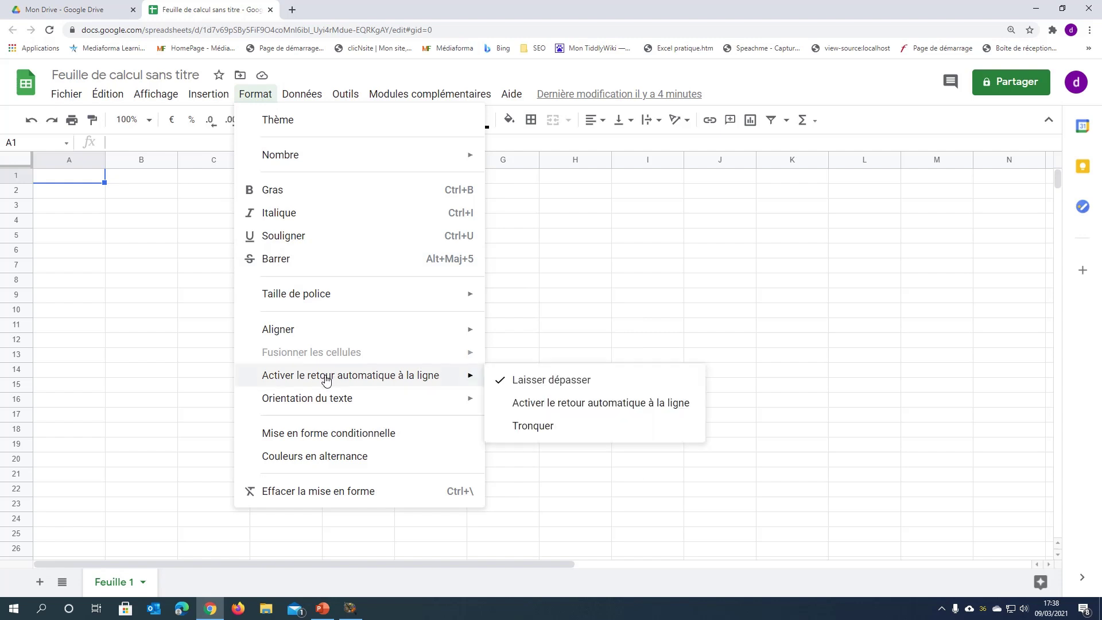
pyautogui.moveTo(316, 409)
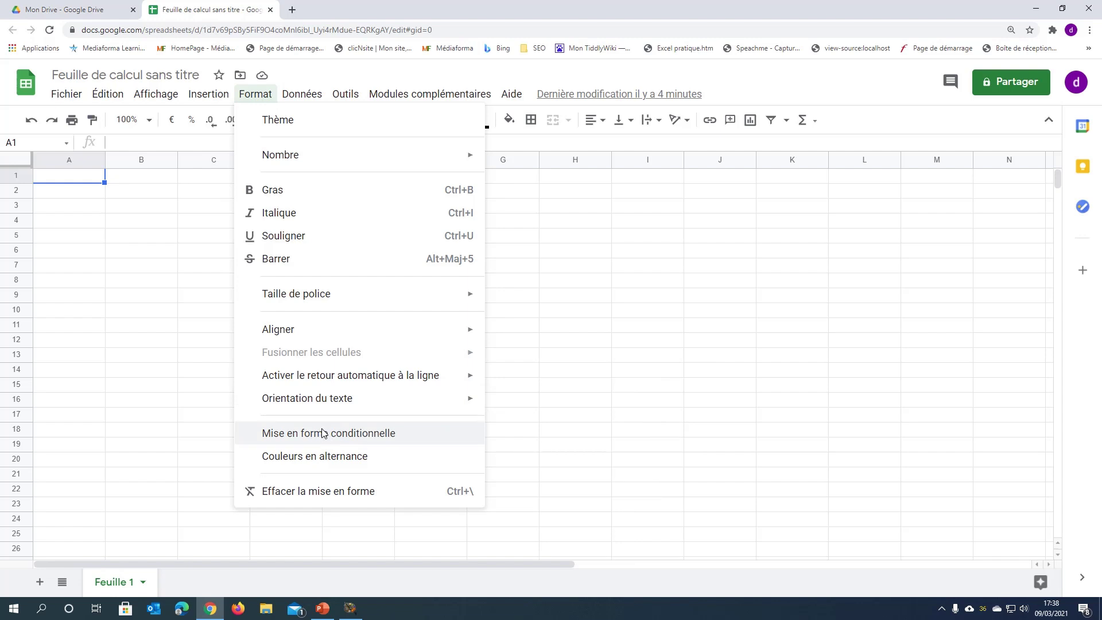
pyautogui.click(322, 434)
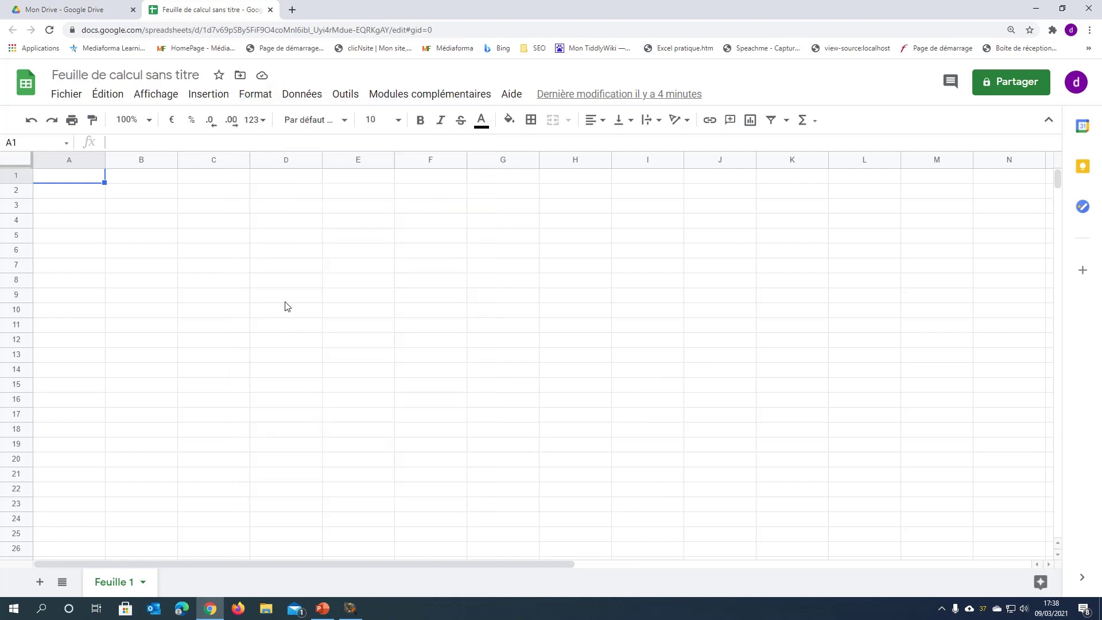
# - Look over the Données menu's data tools, then close it
pyautogui.click(302, 96)
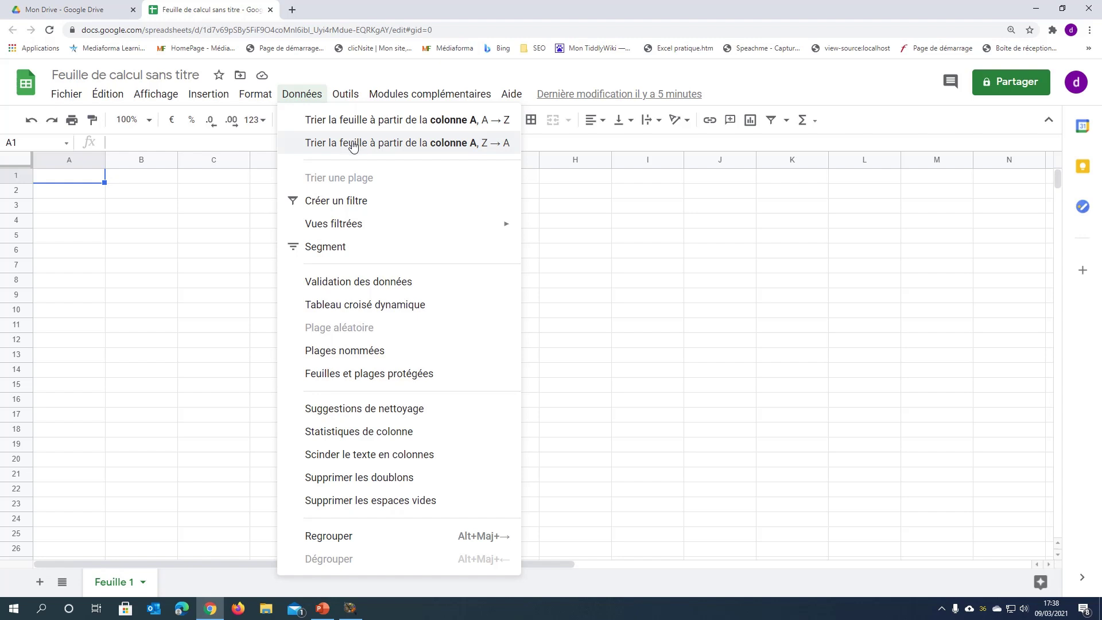
pyautogui.moveTo(333, 226)
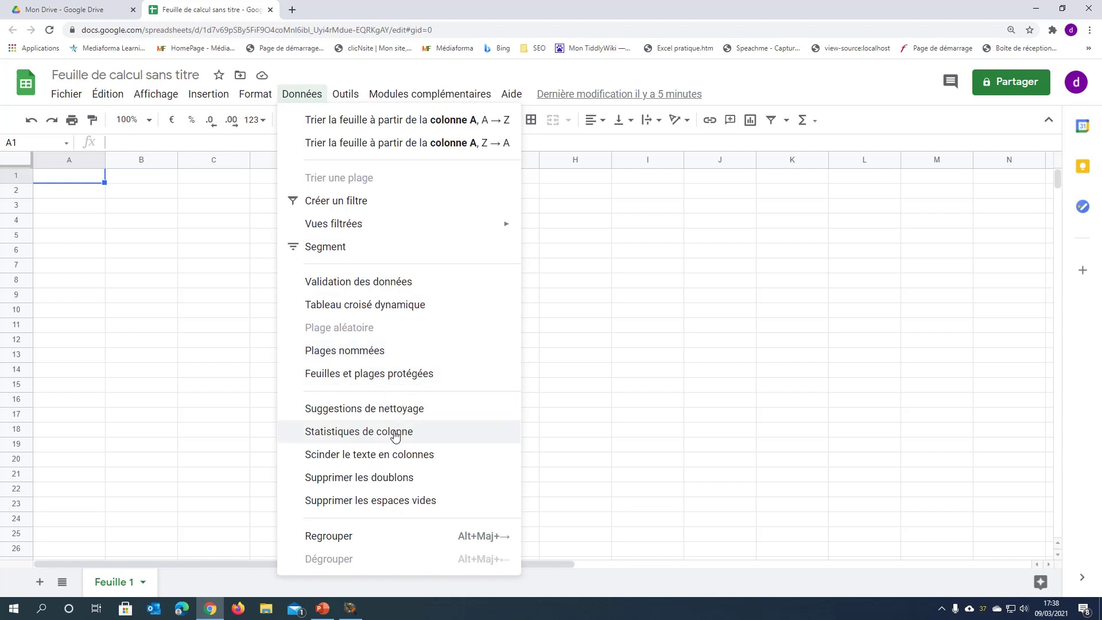
pyautogui.click(391, 453)
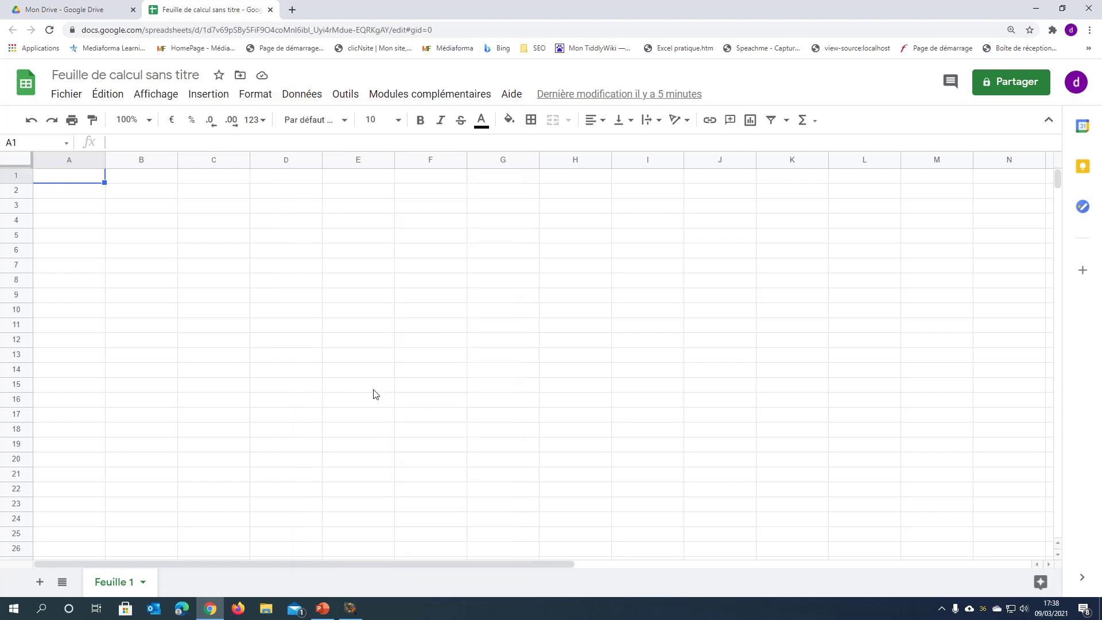
# - Show the Outils menu and preview its Macros and Orthographe submenus
pyautogui.click(347, 95)
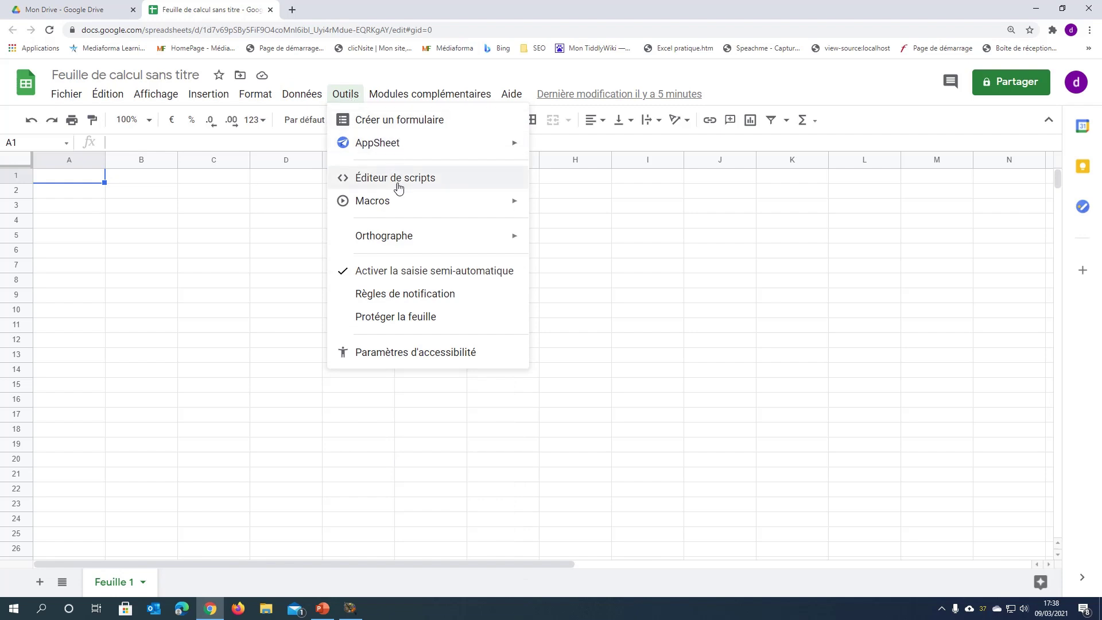
pyautogui.moveTo(396, 209)
pyautogui.moveTo(399, 241)
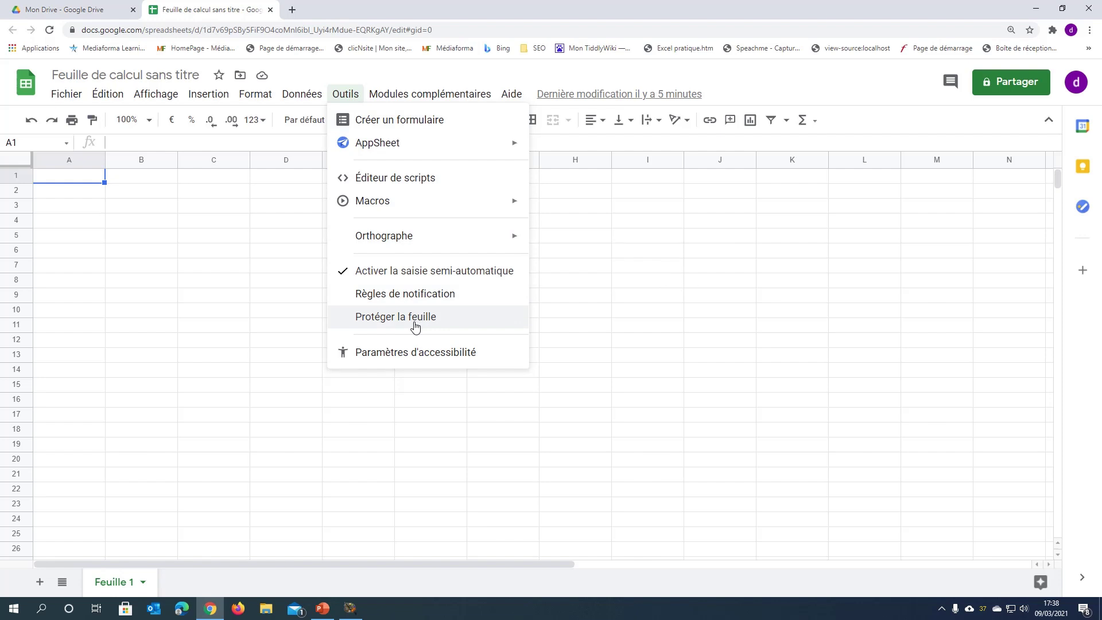
# - Close Outils, glance at the Modules complémentaires and Aide menus, closing each
pyautogui.click(442, 368)
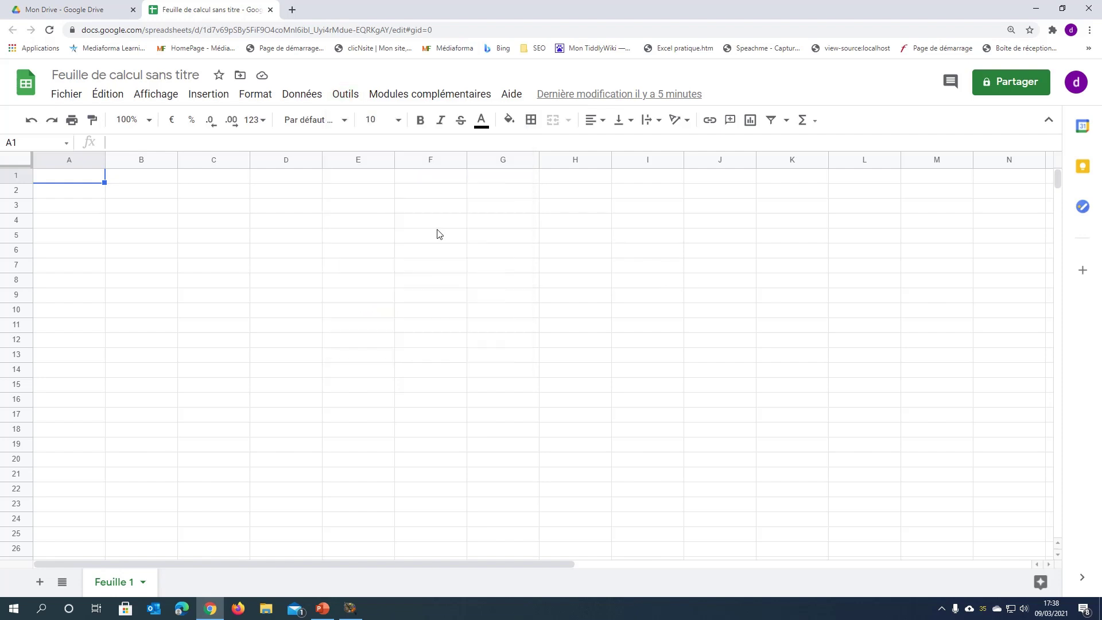
pyautogui.click(439, 97)
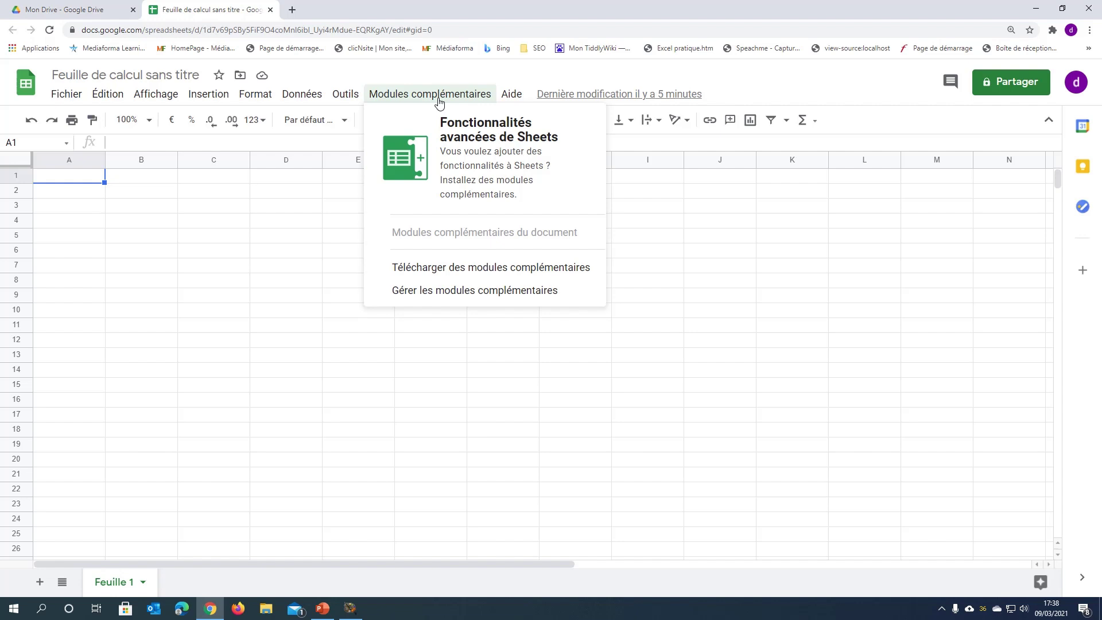
pyautogui.click(439, 100)
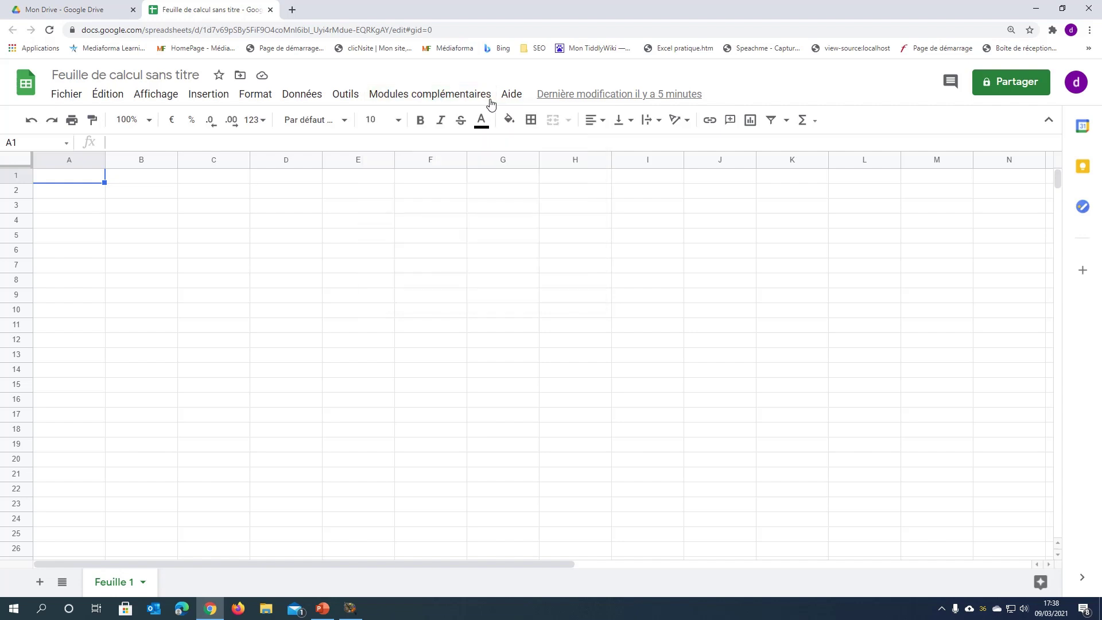
pyautogui.click(503, 96)
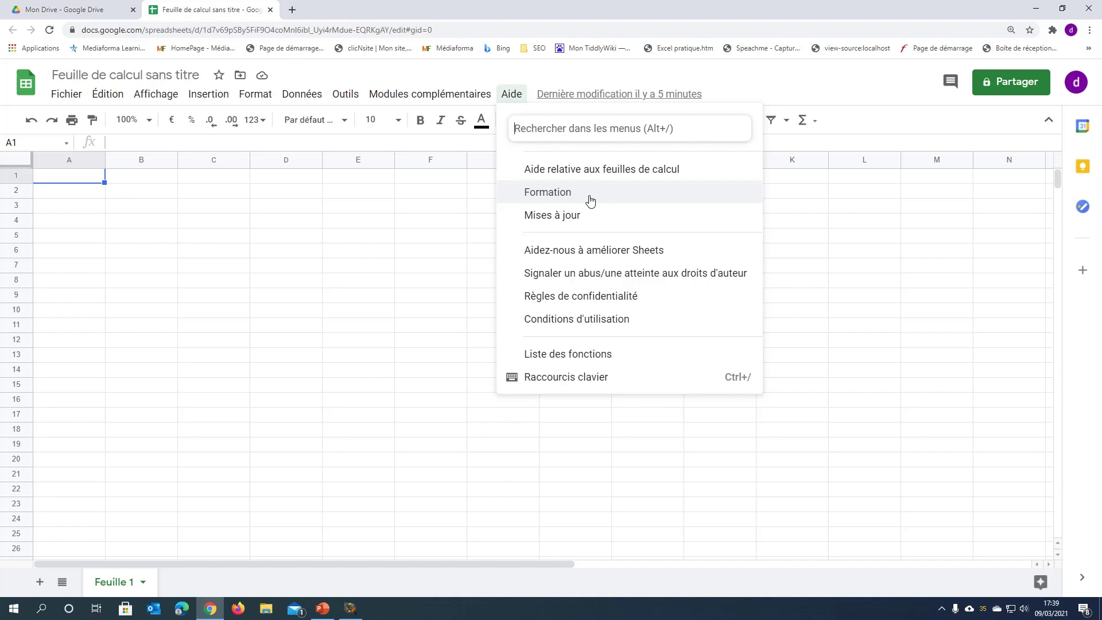
pyautogui.press('Escape')
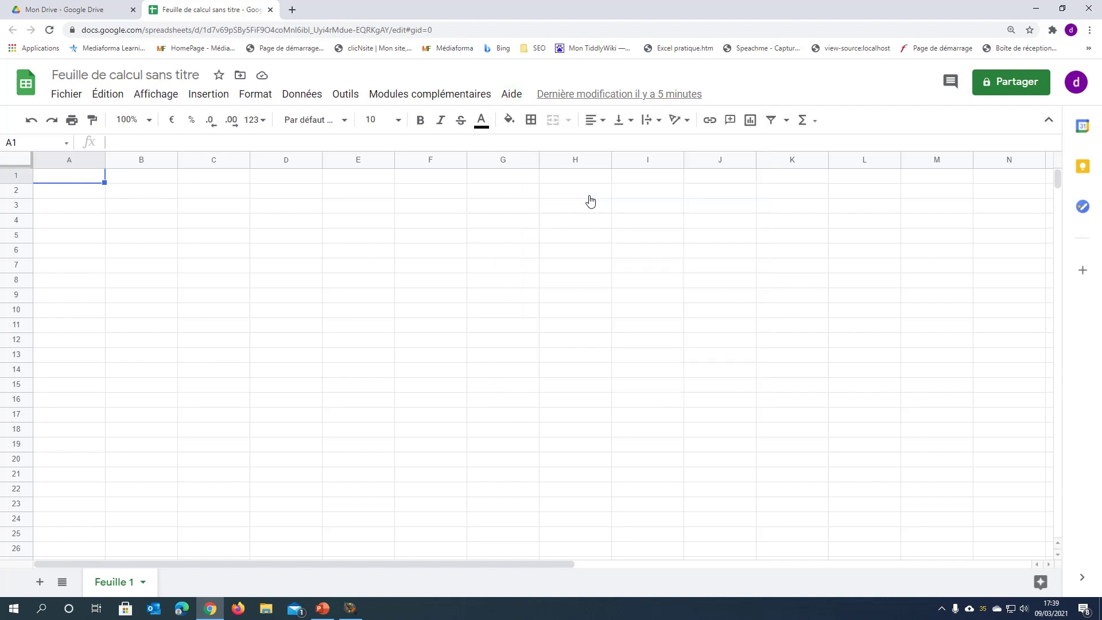
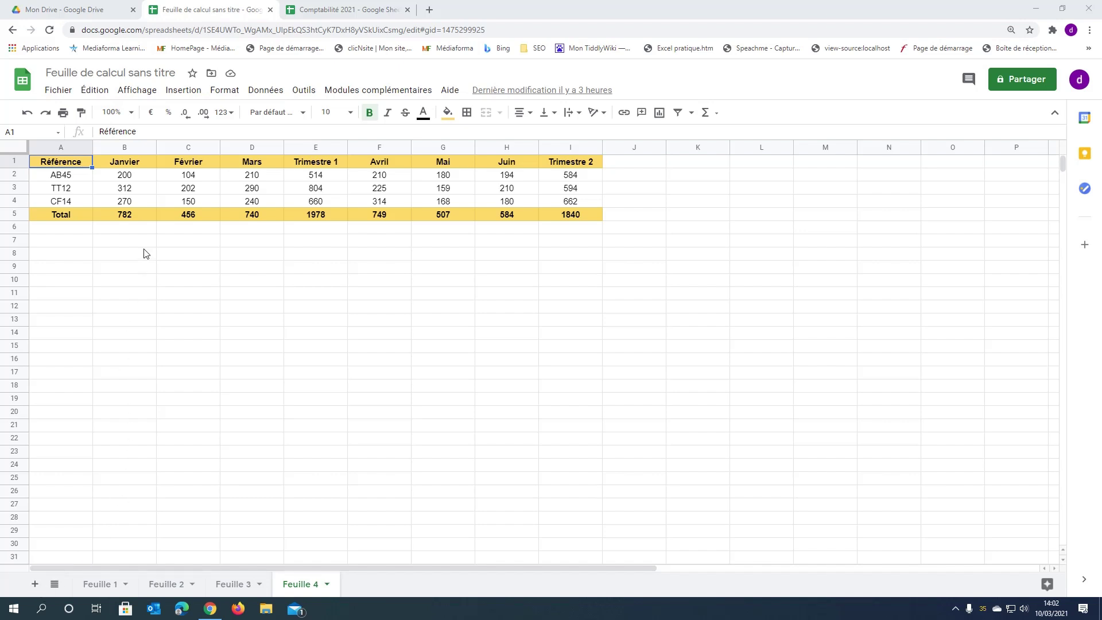
# - Add a new blank sheet, Feuille 5, from the Insertion menu
pyautogui.click(190, 93)
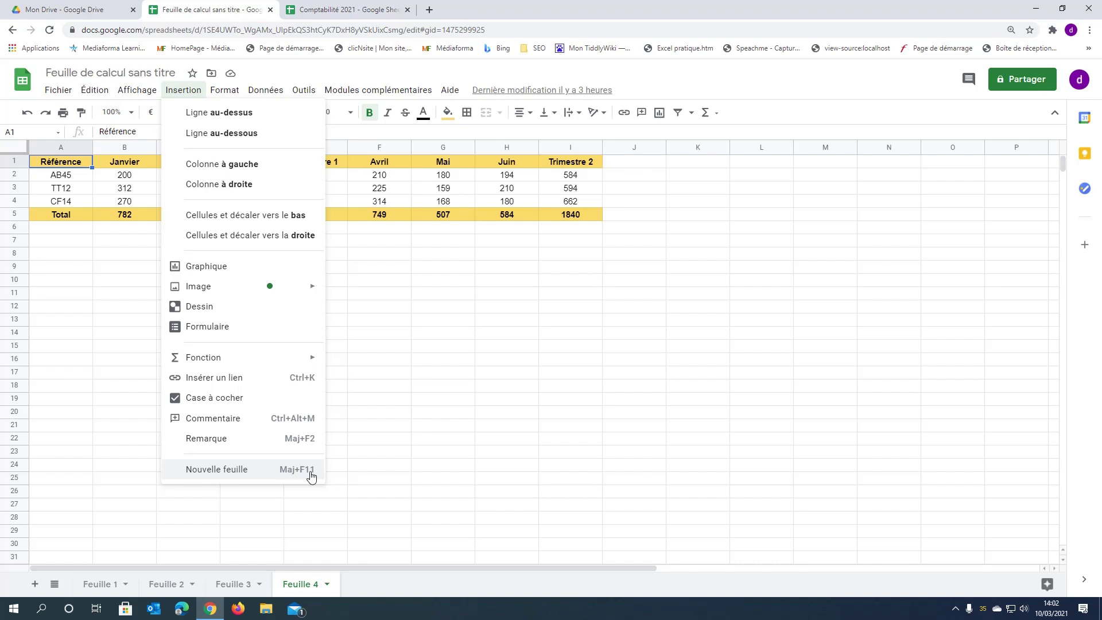
pyautogui.click(258, 469)
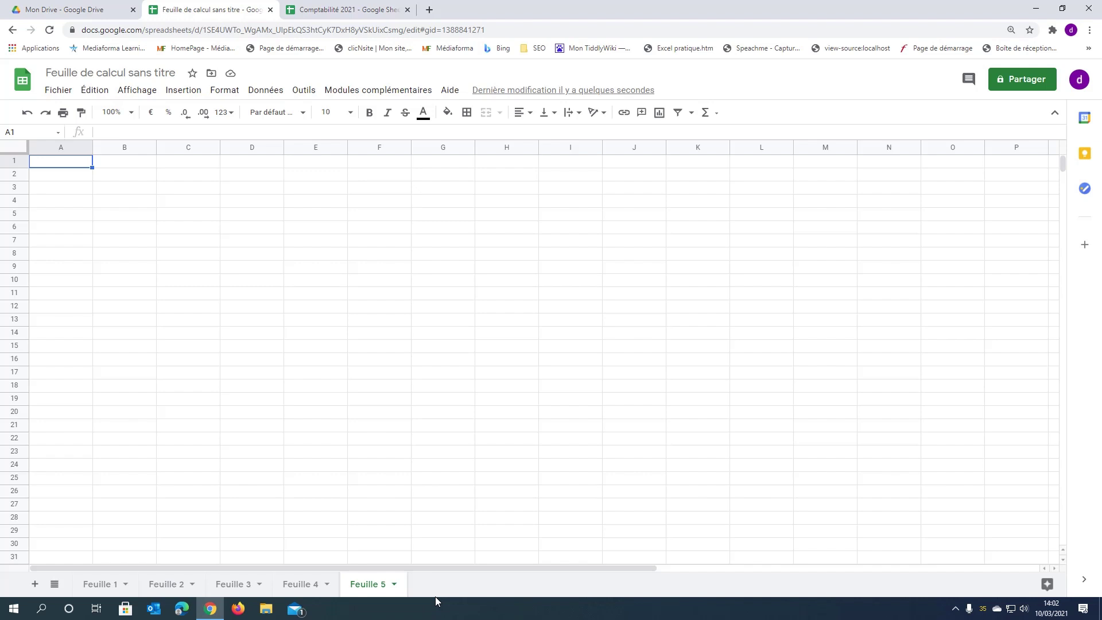
# - Rename Feuille 5 to 'Ventes Mars' and drag its tab ahead of Feuille 1
pyautogui.click(394, 585)
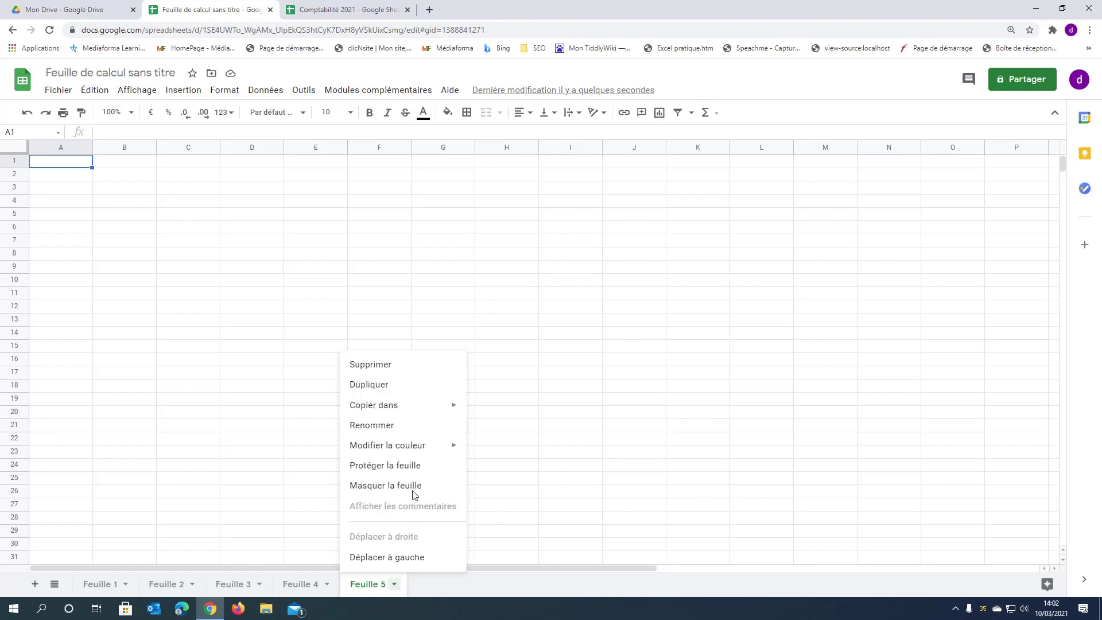
pyautogui.click(396, 430)
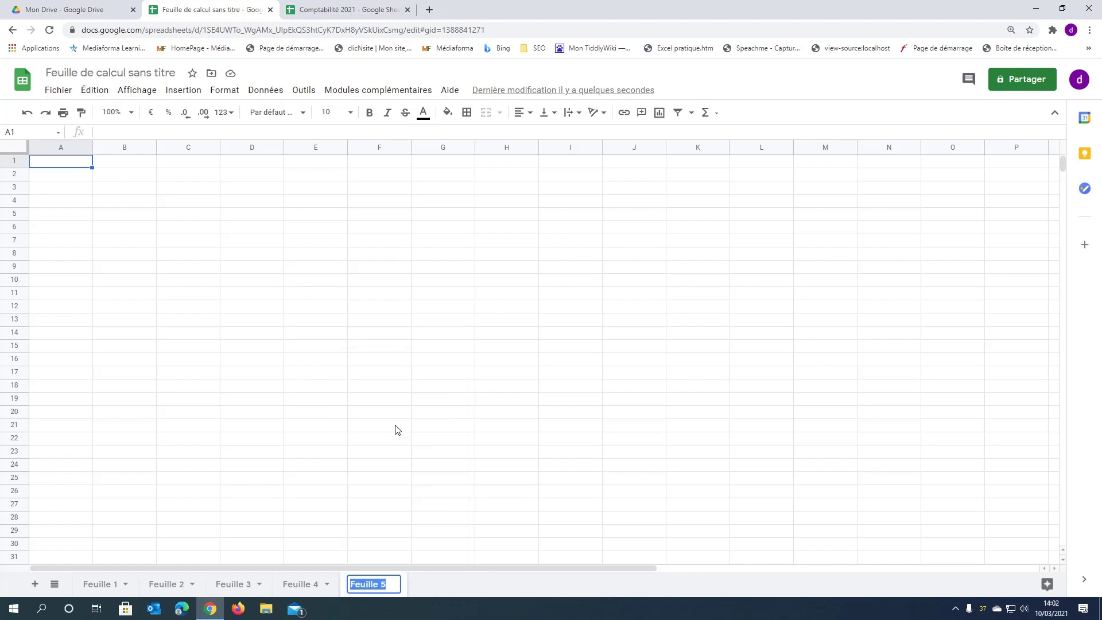
pyautogui.write('Ventes Mars')
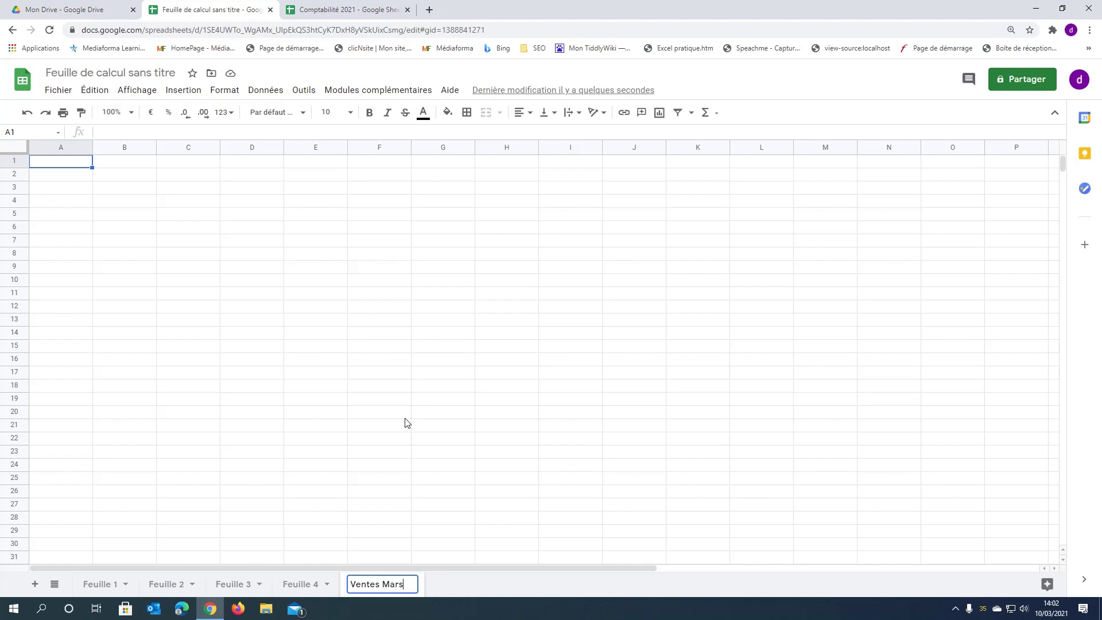
pyautogui.press('Return')
pyautogui.moveTo(377, 588); pyautogui.dragTo(113, 578)
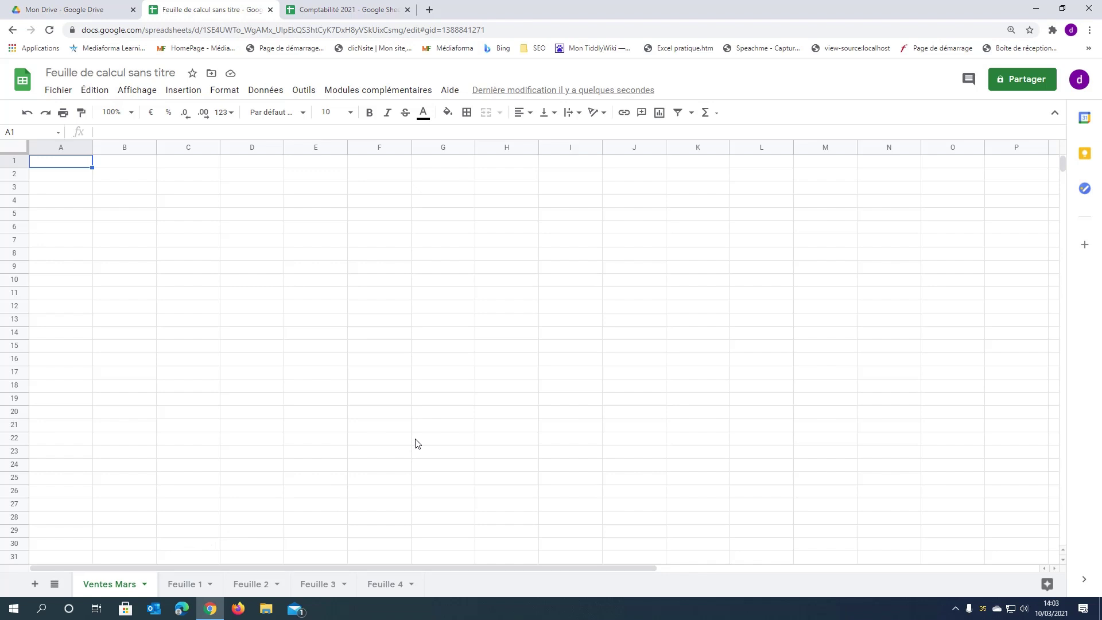
# - Switch to the Comptabilité 2021 browser tab and show the list of all its sheets
pyautogui.click(370, 10)
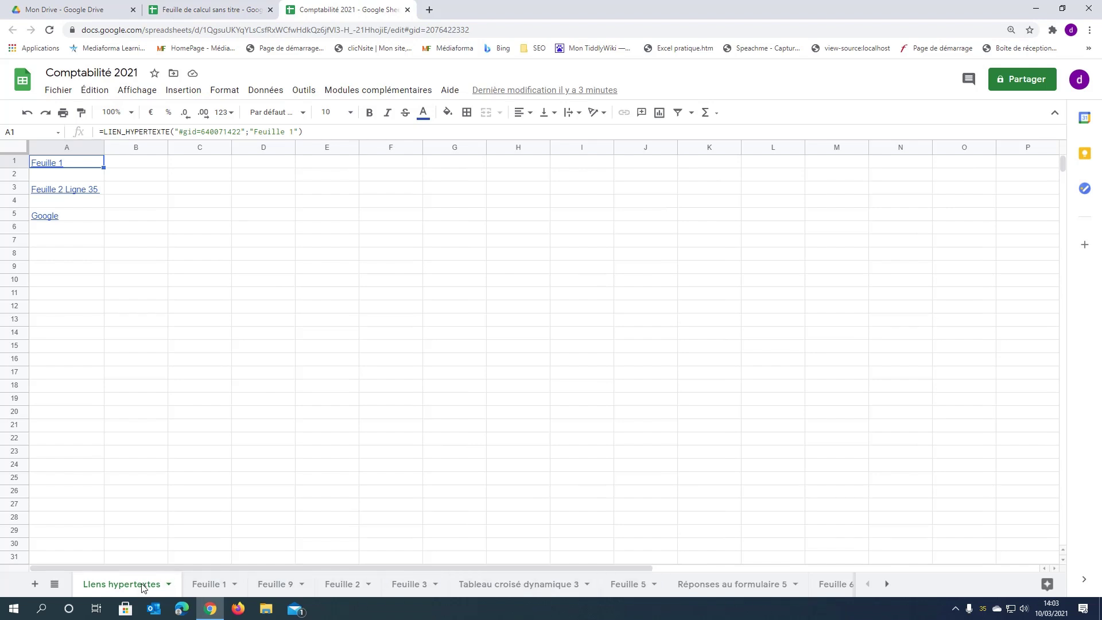
pyautogui.click(55, 585)
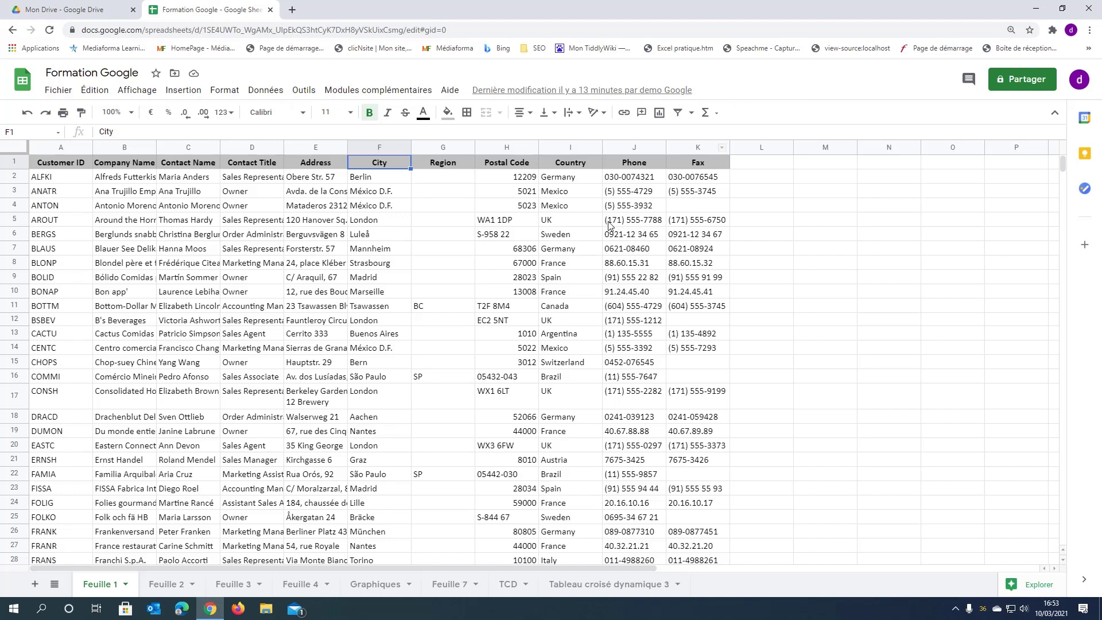
# - Add the recipient's e-mail address as an Éditeur in the sharing dialog
pyautogui.click(1020, 83)
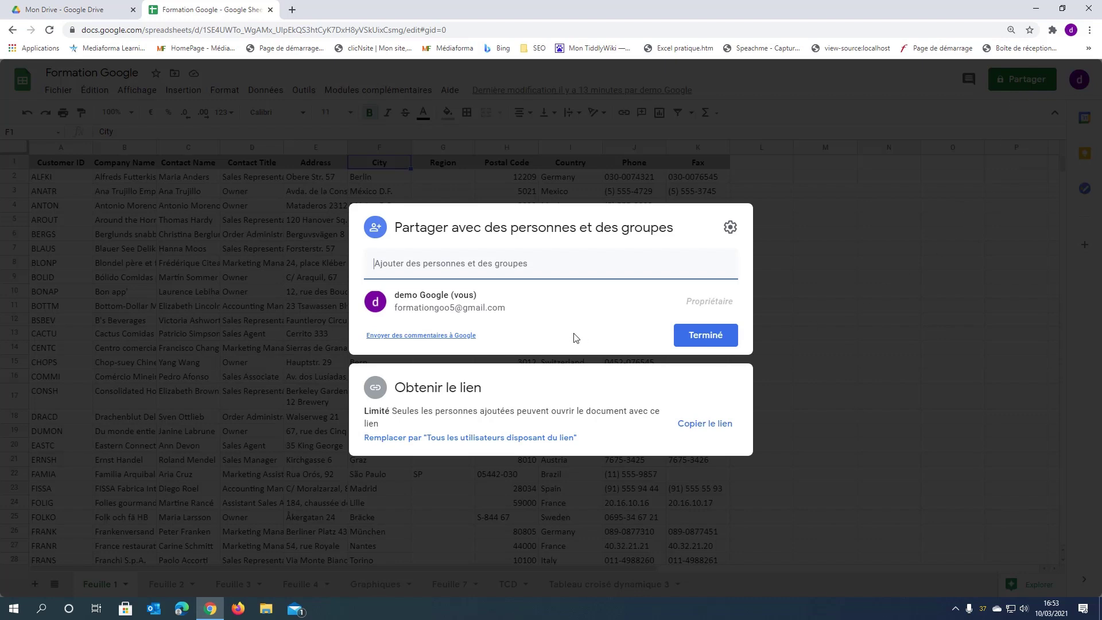
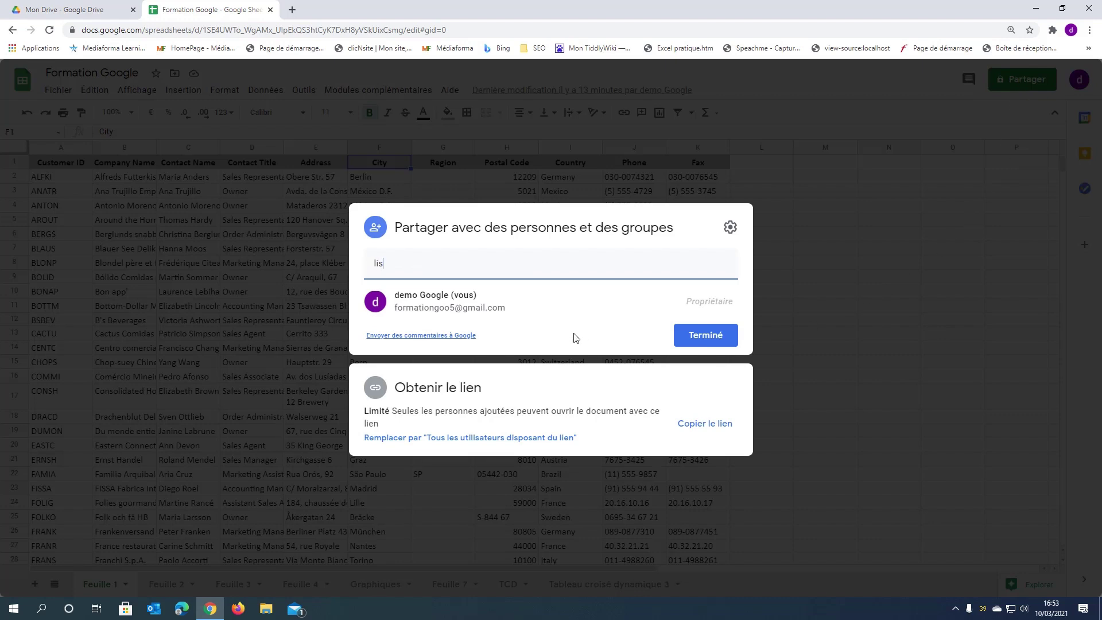
pyautogui.press('Return')
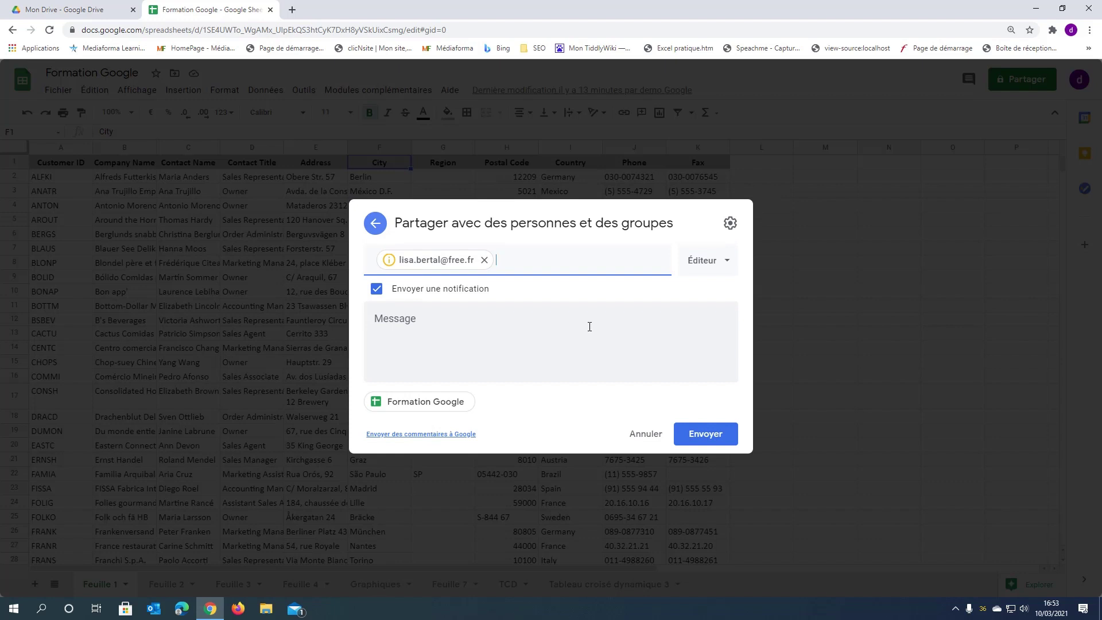
pyautogui.click(722, 266)
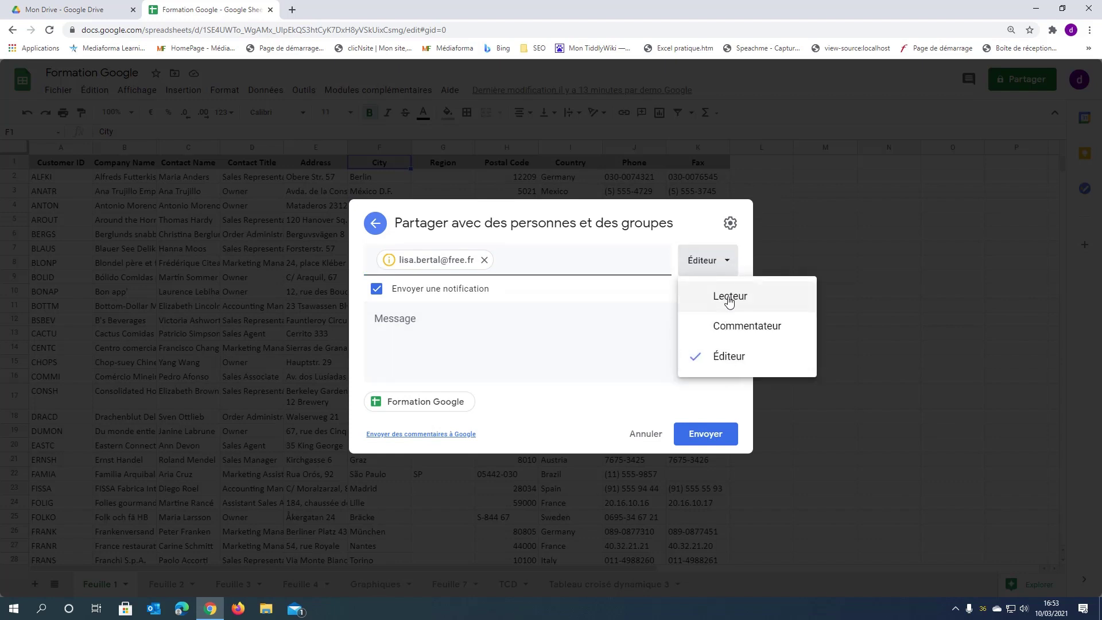
# - Paste the greeting message, send the invitation, and confirm sharing with a non-Google account
pyautogui.click(406, 334)
pyautogui.write('Bonjour, Je vous partage le classeur de la formation. Bonne réception. Michel')
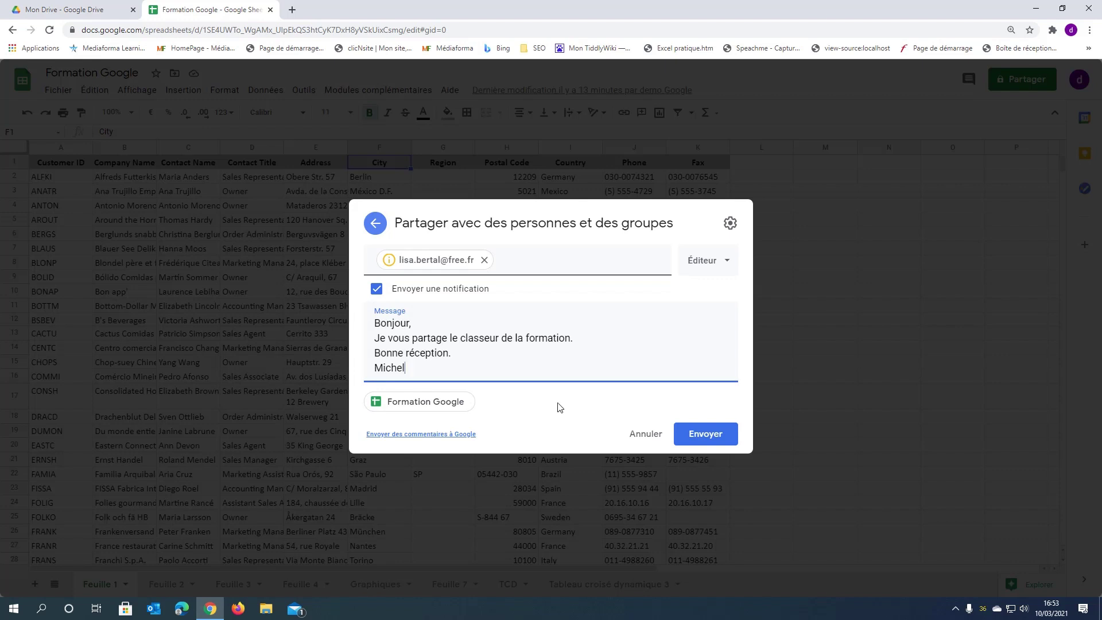
pyautogui.click(730, 439)
pyautogui.click(730, 439)
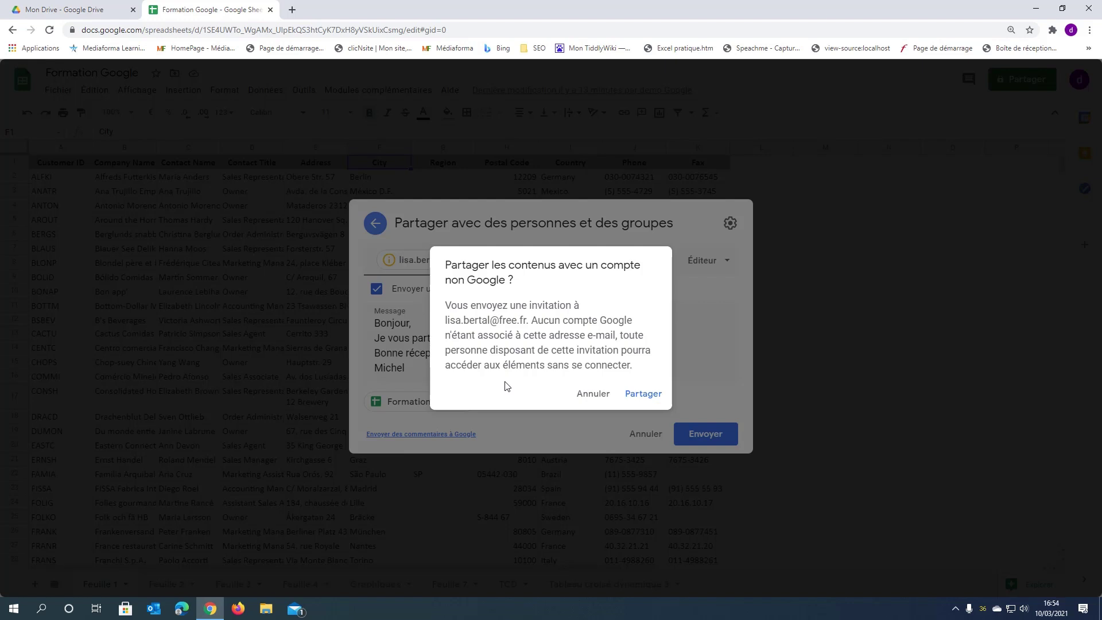
pyautogui.click(639, 399)
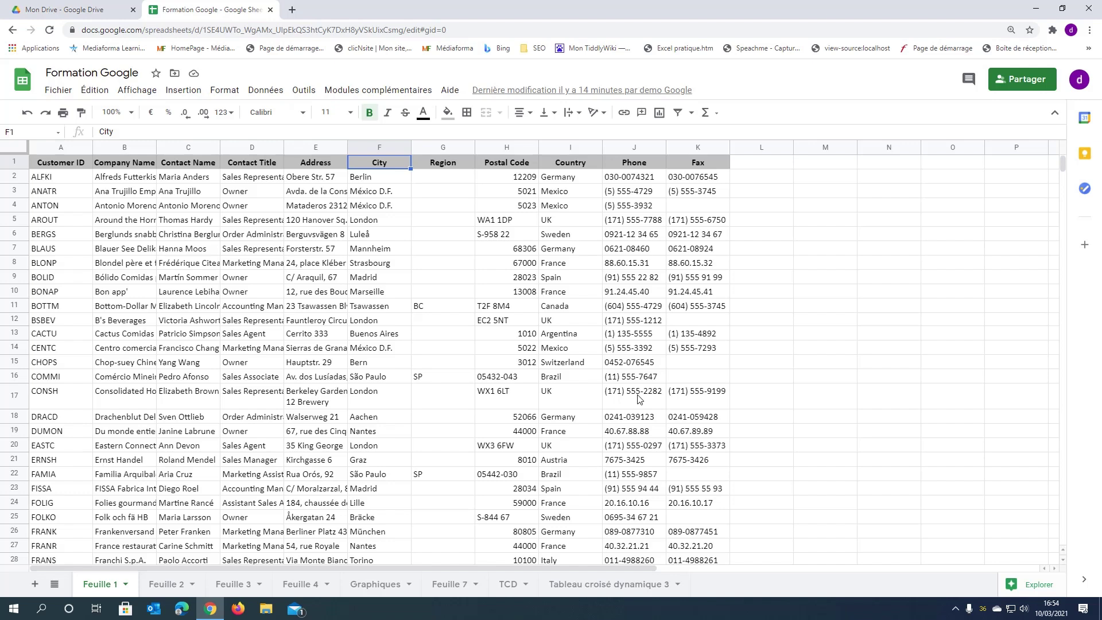
# - Give anyone with the link Éditeur access and copy the sharing link
pyautogui.click(1036, 82)
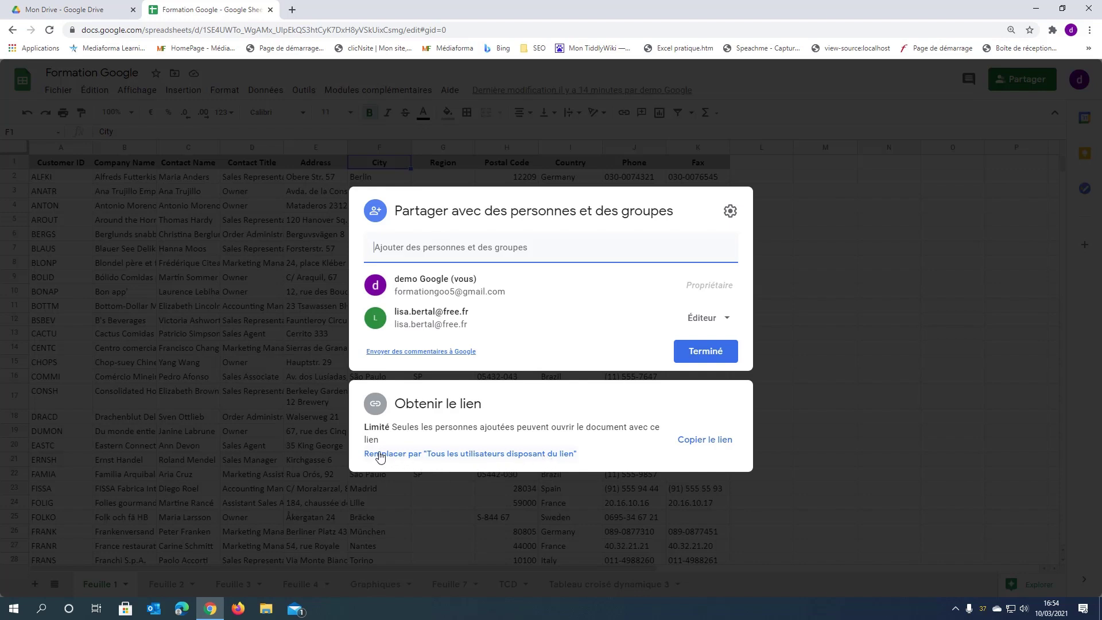
pyautogui.click(474, 454)
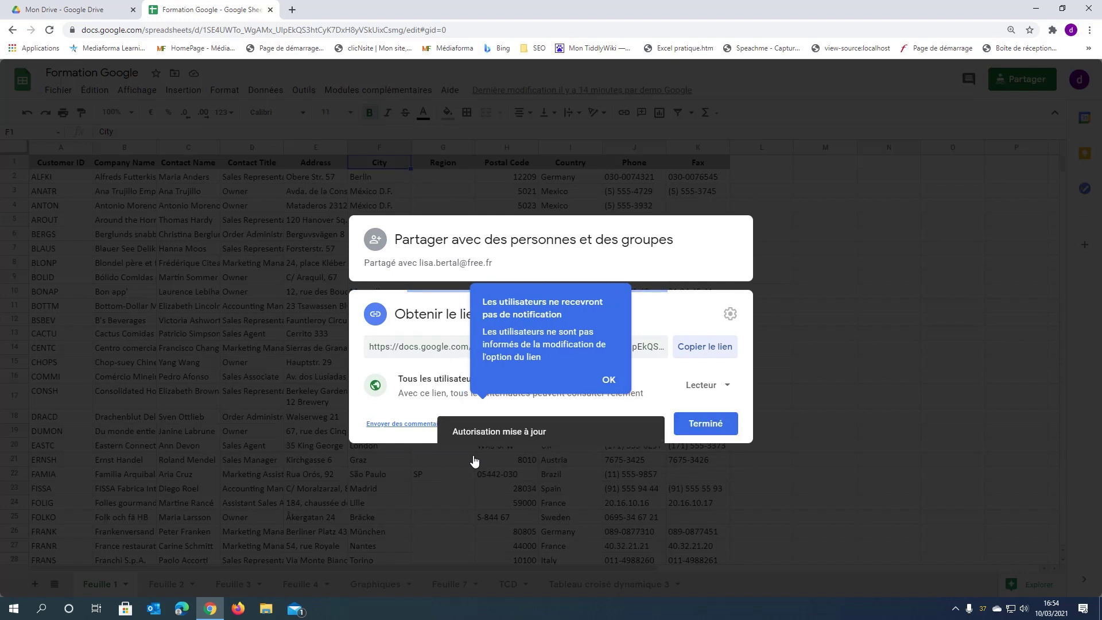
pyautogui.click(607, 380)
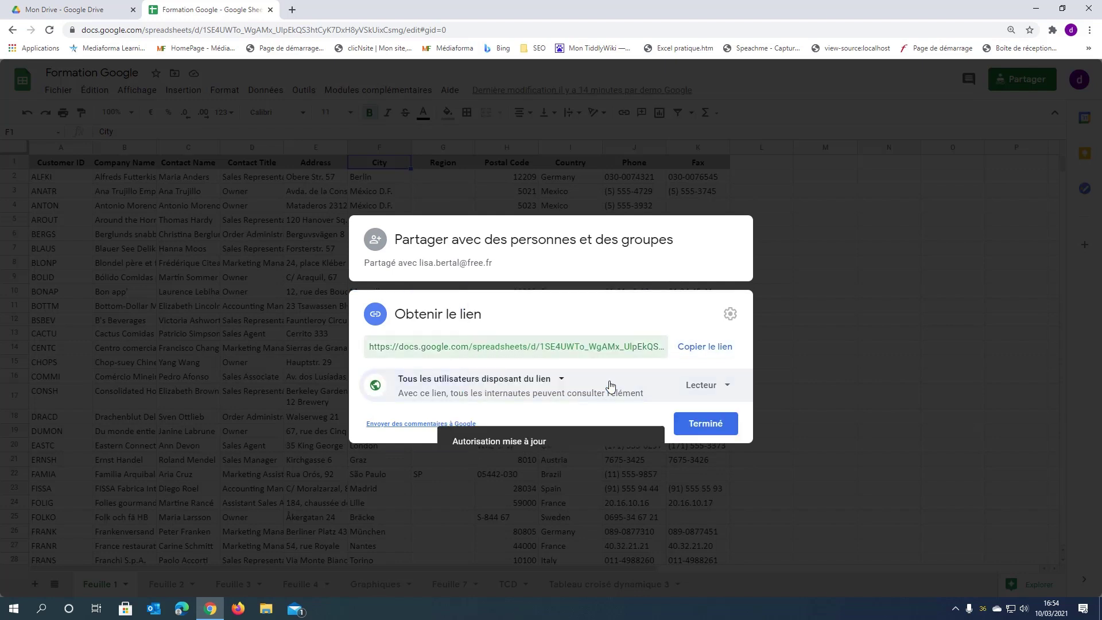
pyautogui.click(707, 387)
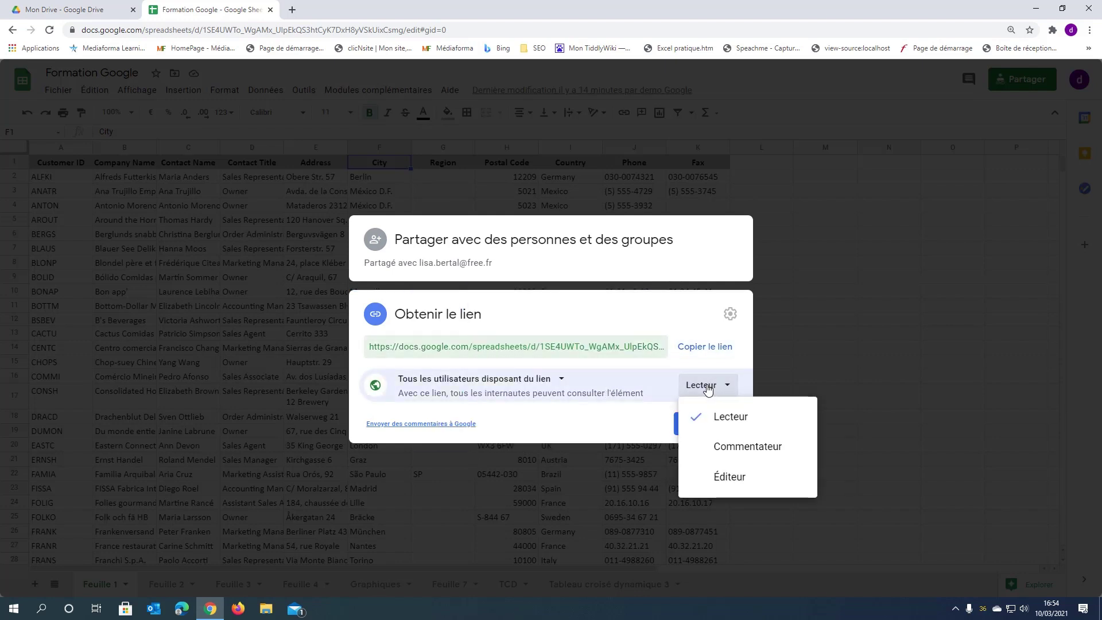
pyautogui.click(710, 478)
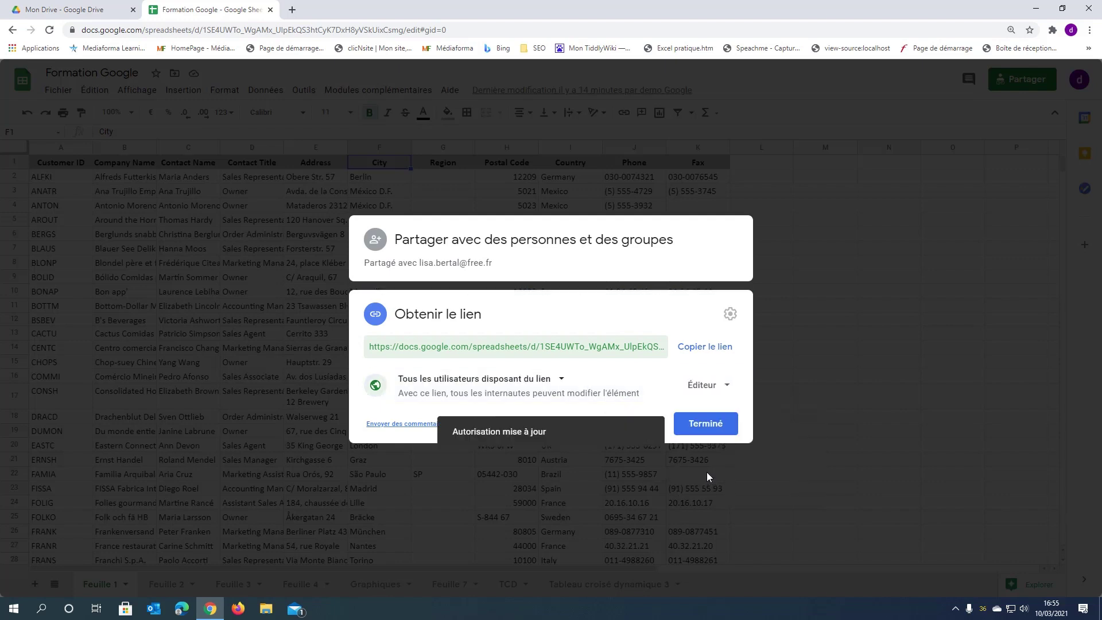
pyautogui.click(698, 351)
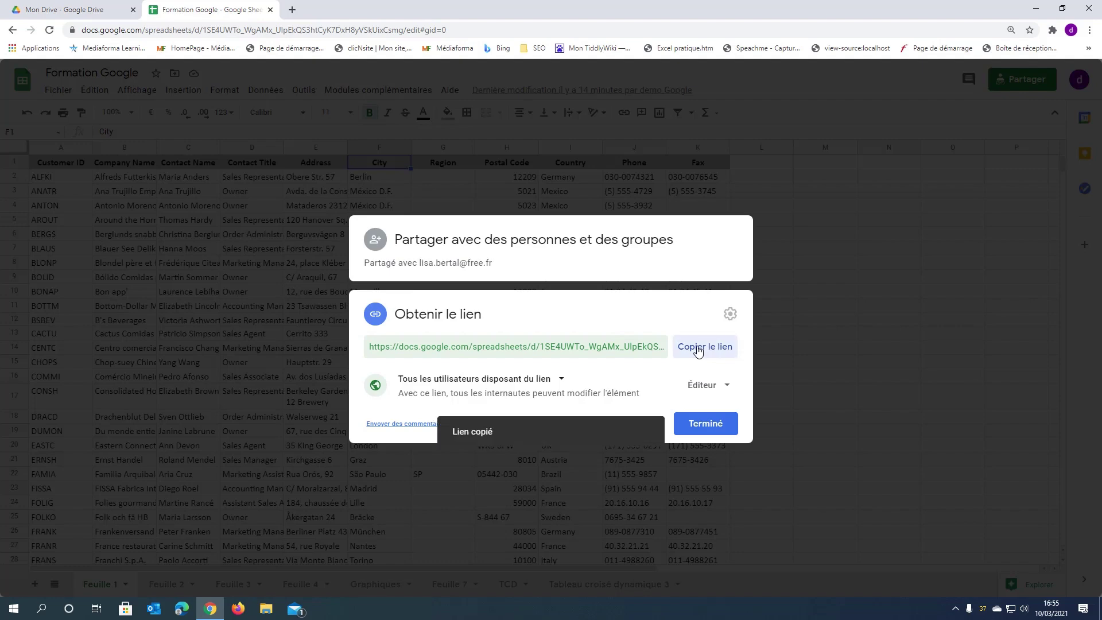
pyautogui.click(709, 425)
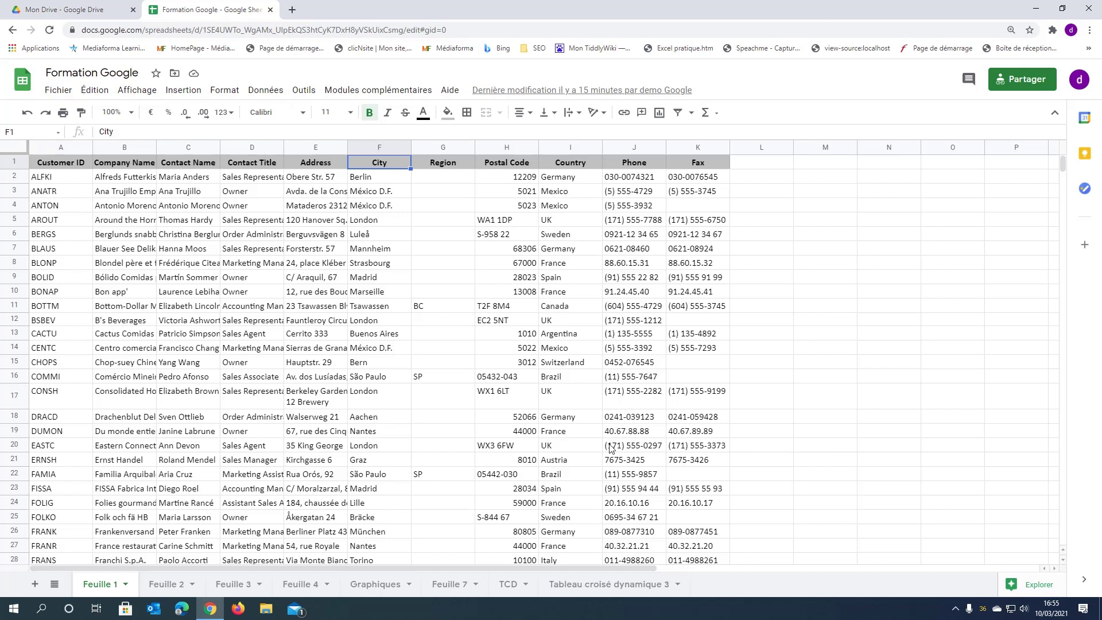
# - Show the Fichier > Télécharger formats, including XLSX, PDF and CSV
pyautogui.click(59, 91)
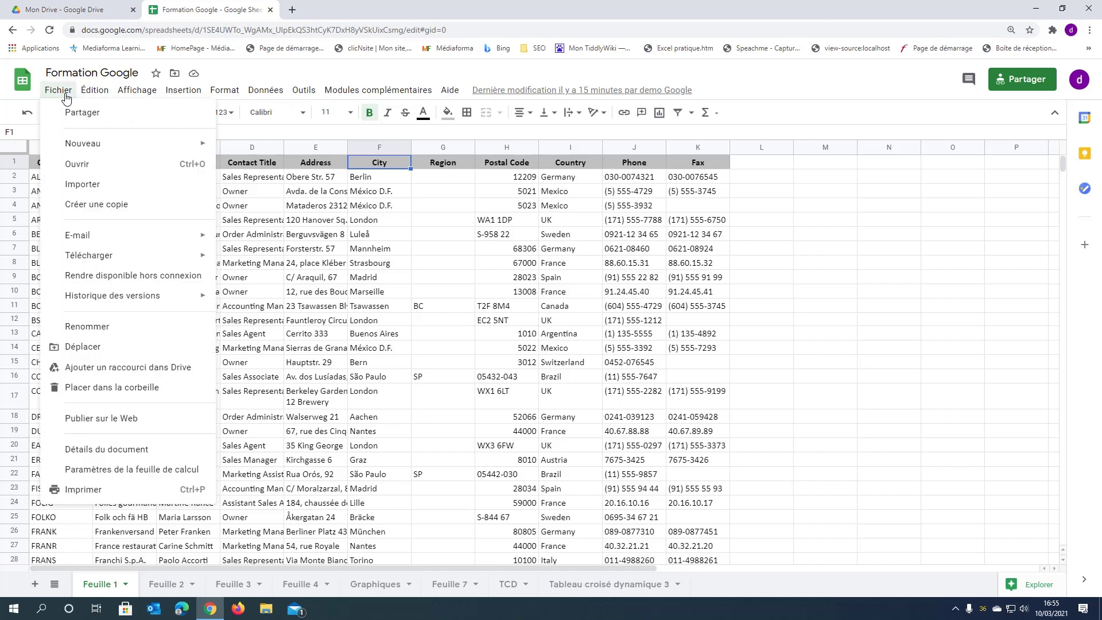
pyautogui.moveTo(72, 255)
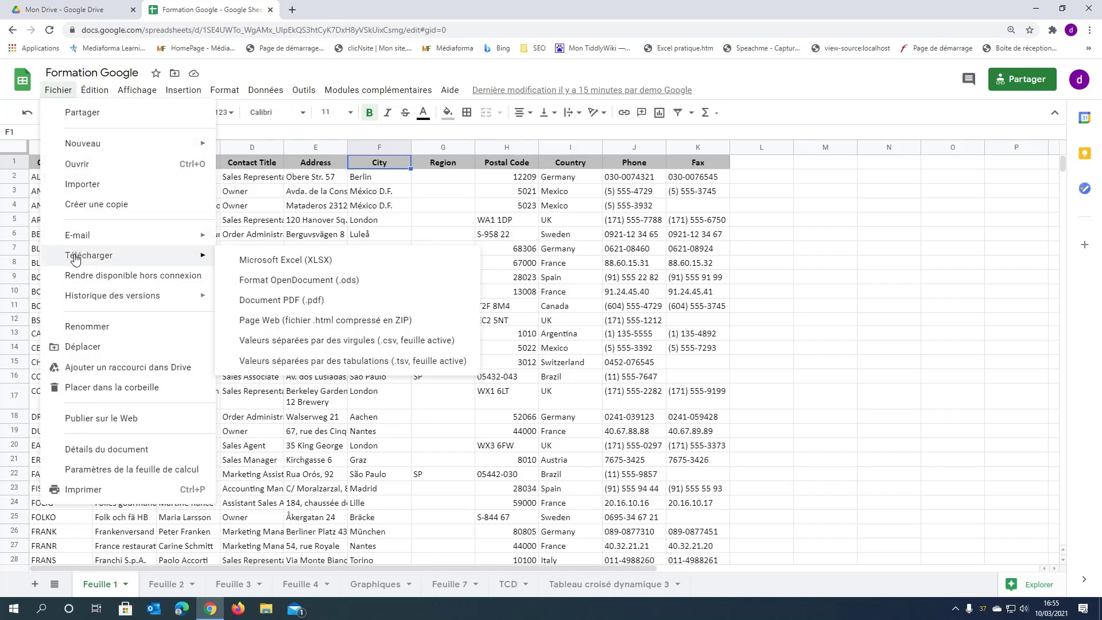